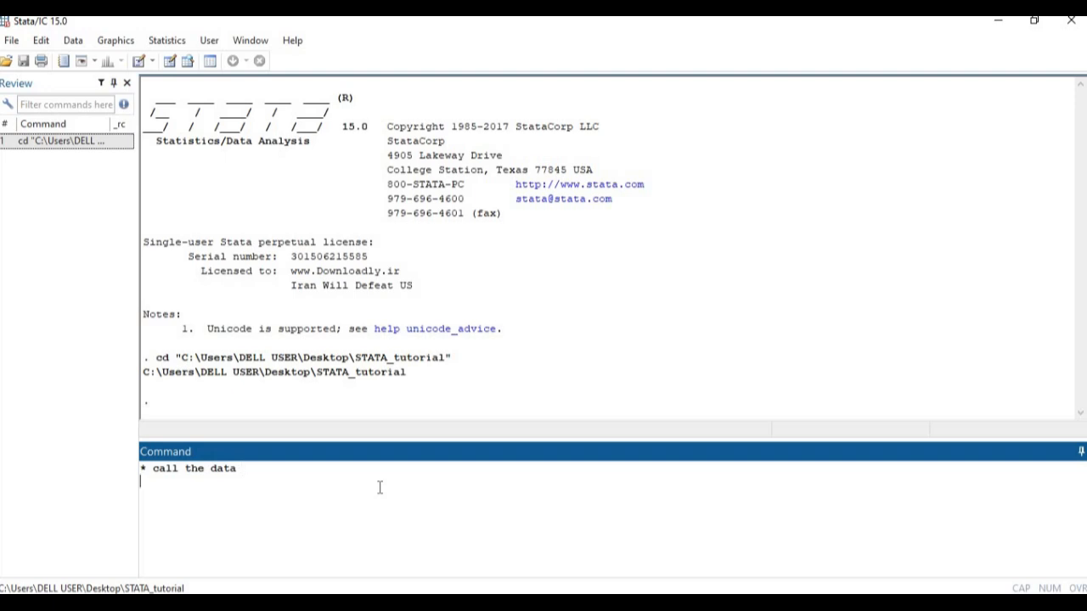
# Load the data_1 dataset after the "* call the data" comment and browse its records in the Data Editor
pyautogui.write('use data_1')
pyautogui.press('Return')
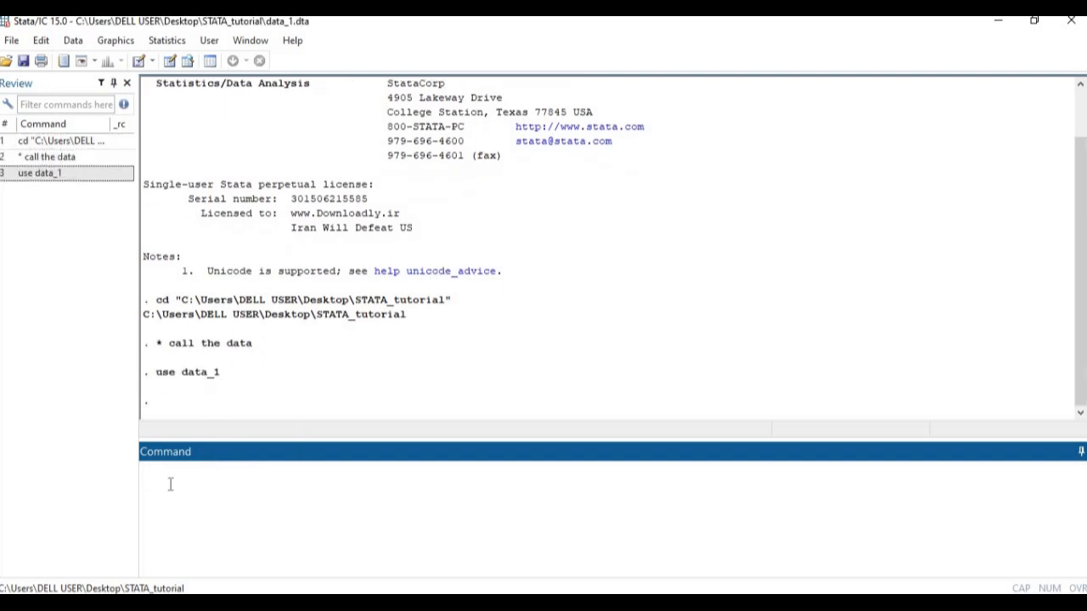
pyautogui.write('bro')
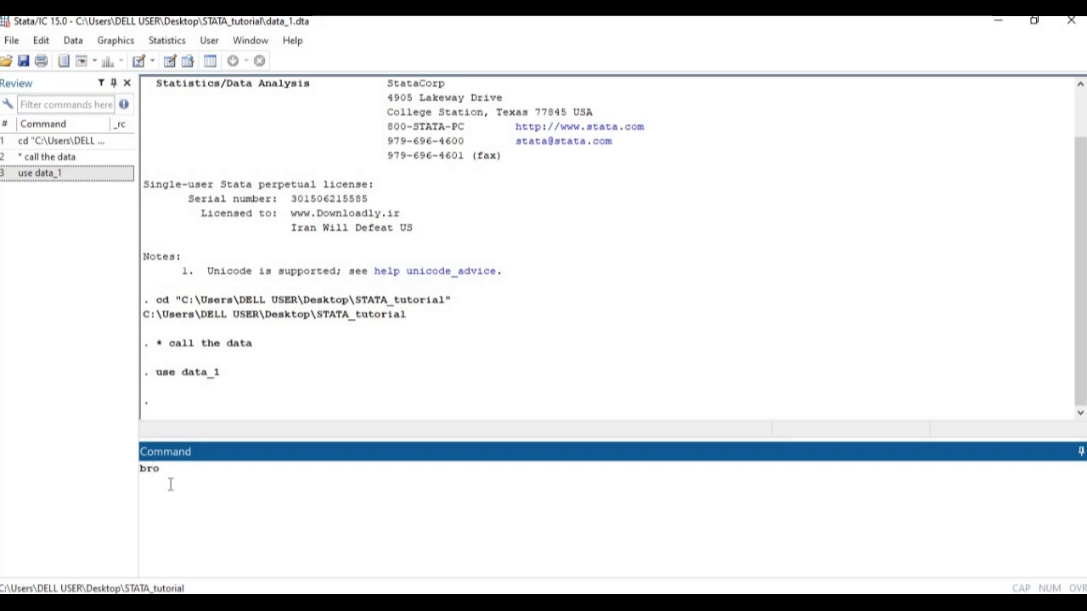
pyautogui.write('wse')
pyautogui.press('Return')
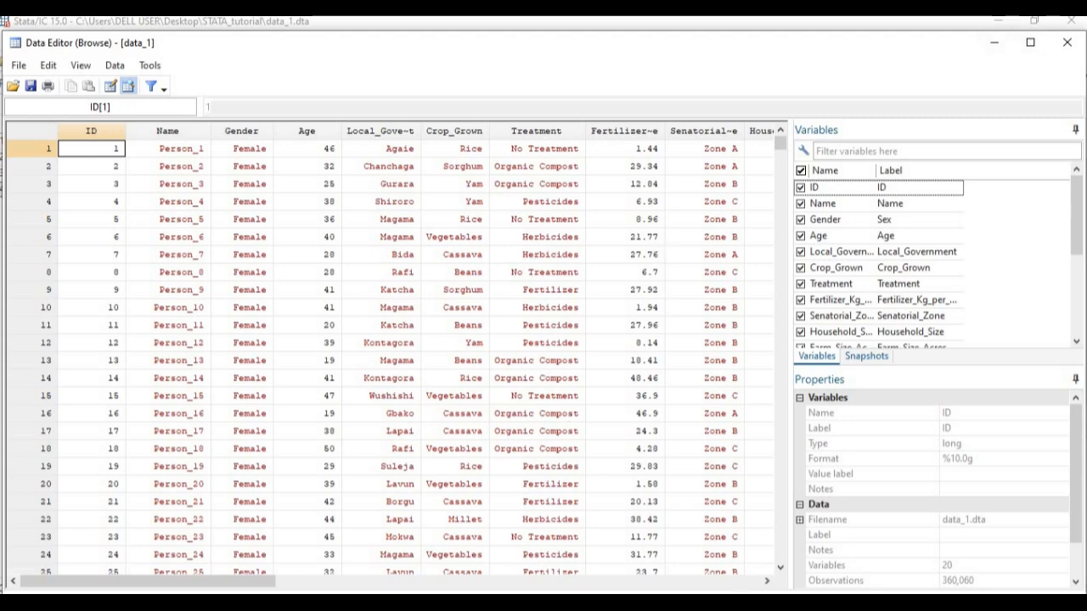
pyautogui.click(641, 567)
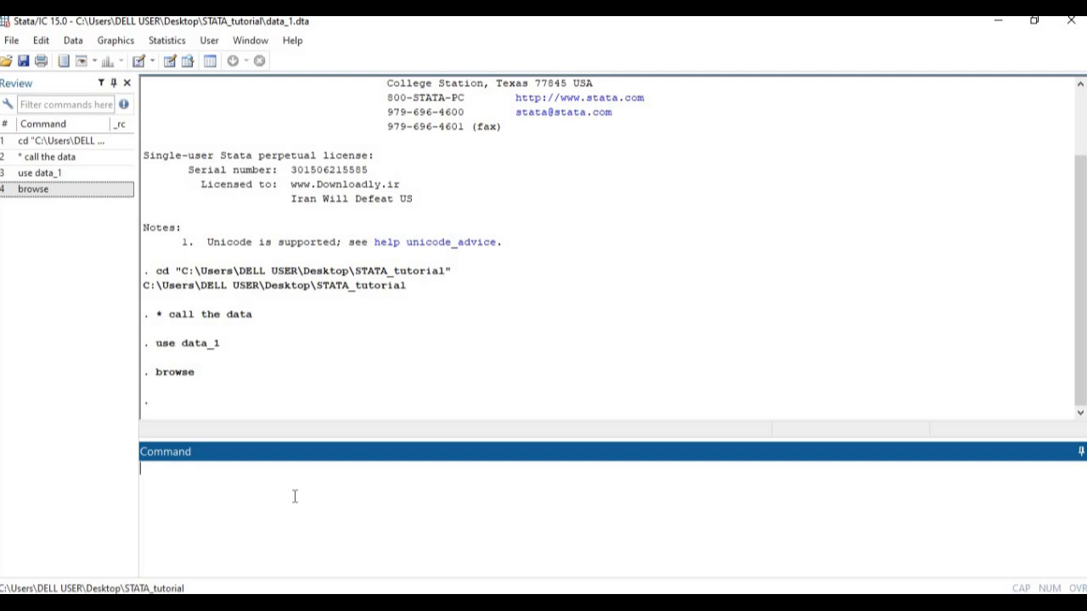
# Show the dataset's variable list and summarize Age, preceded by the comment "* to summarize a particular variable"
pyautogui.click(254, 42)
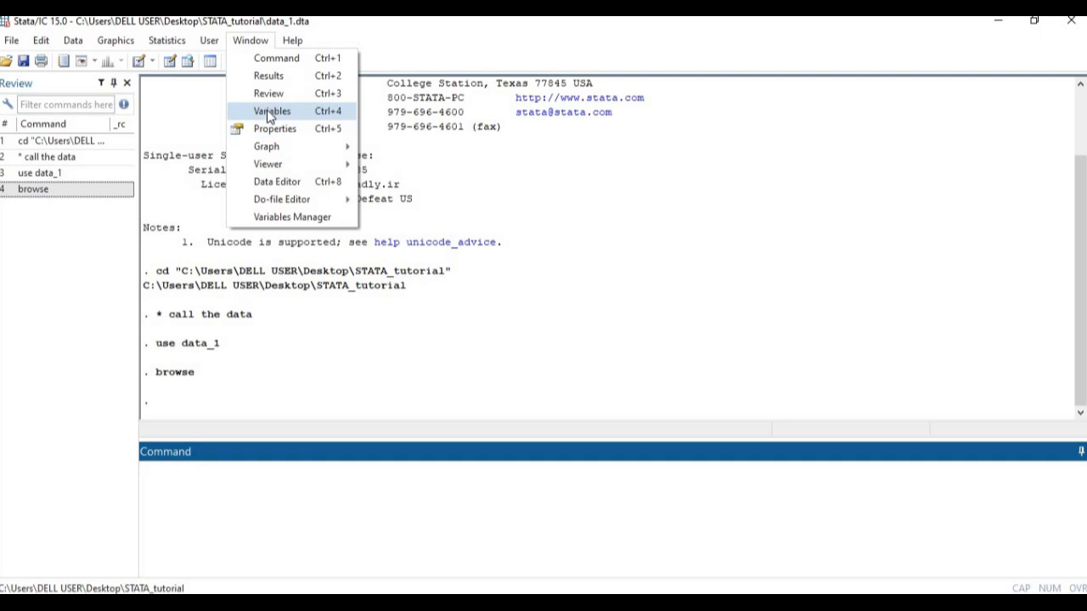
pyautogui.click(270, 114)
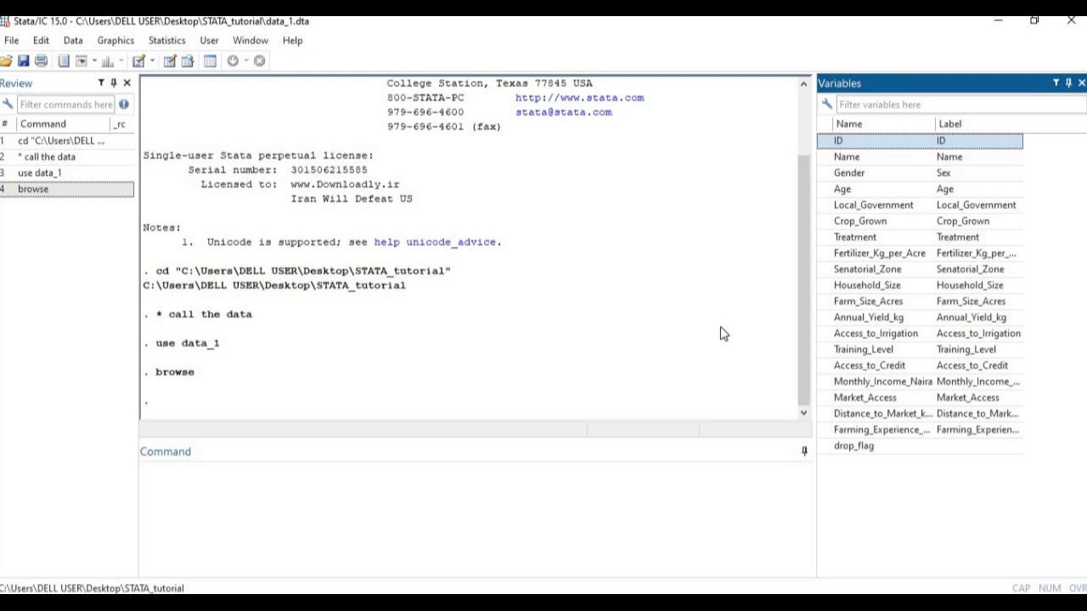
pyautogui.click(170, 495)
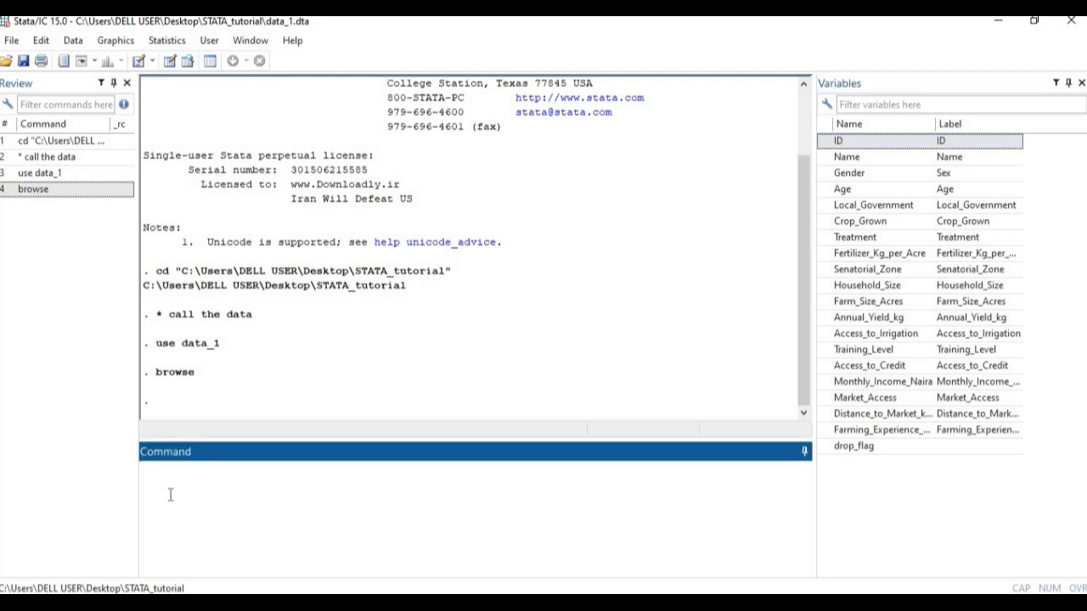
pyautogui.write('* to summarie a par')
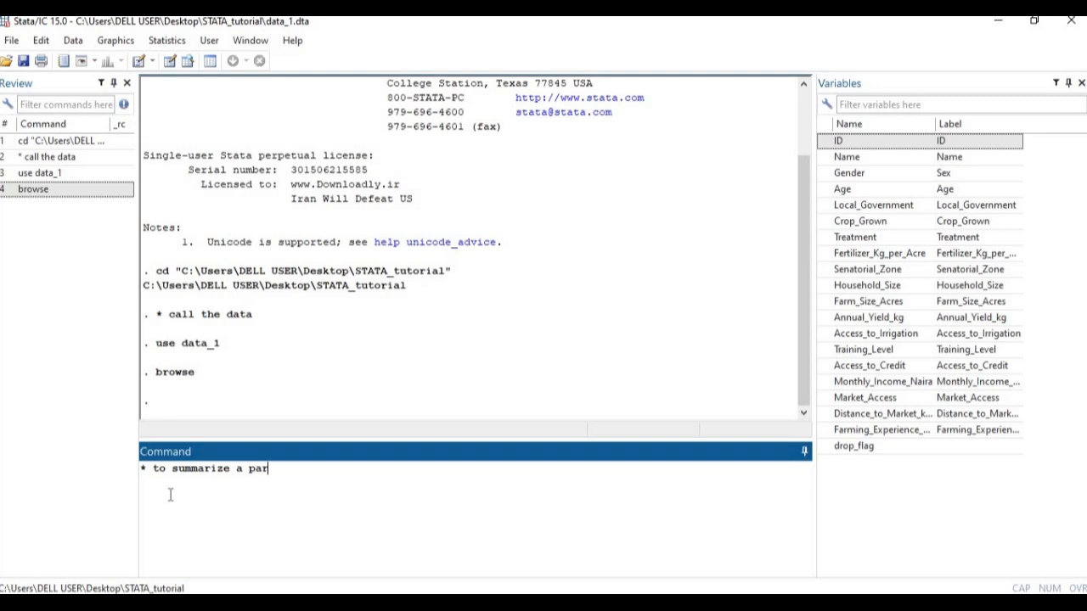
pyautogui.write('ticular variable ')
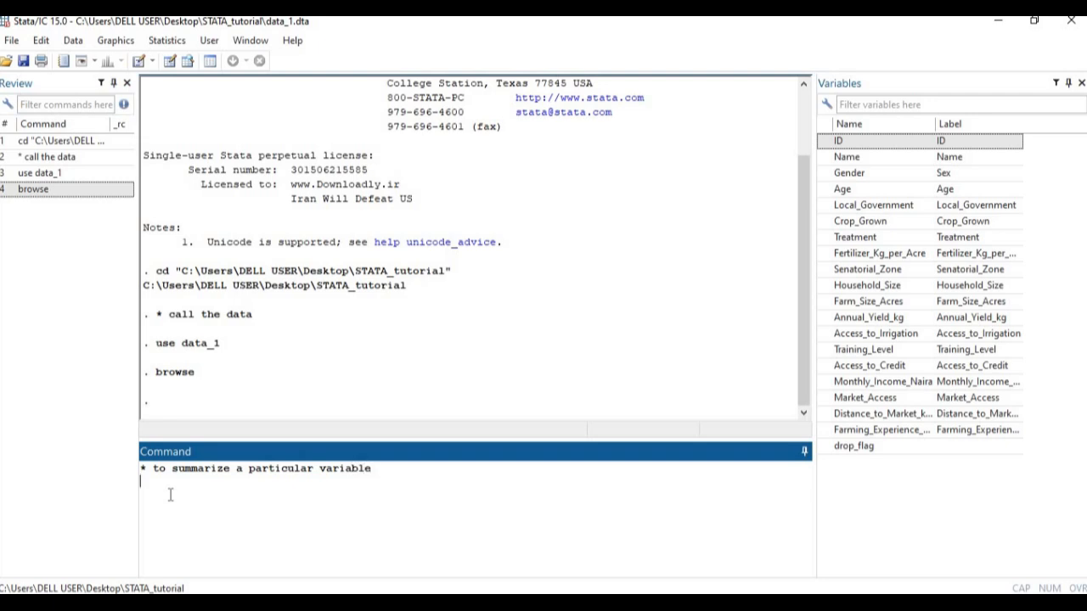
pyautogui.write('summarize')
pyautogui.doubleClick(843, 192)
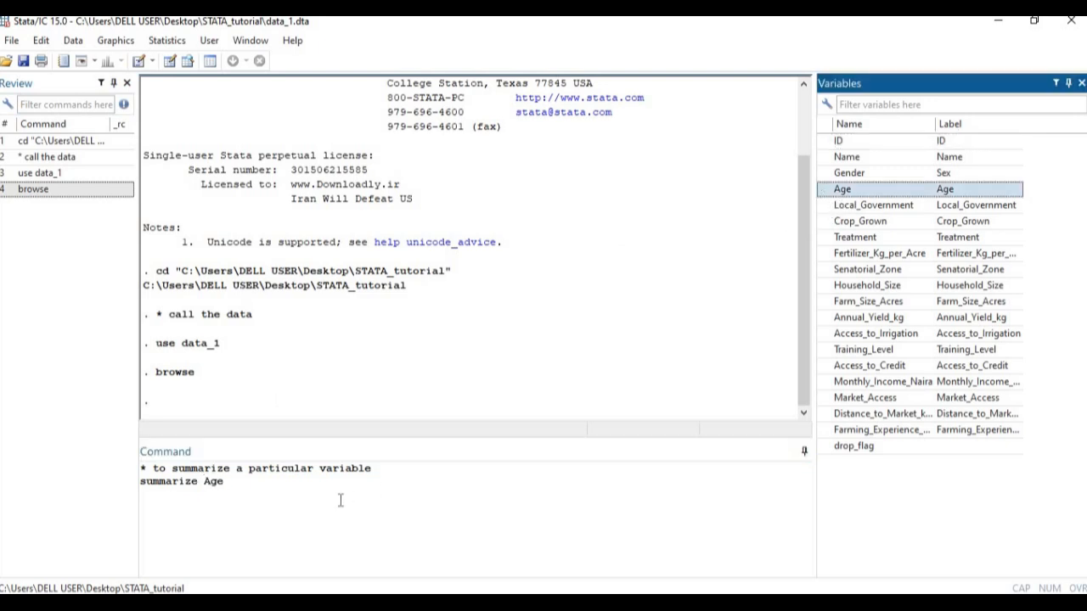
pyautogui.press('Return')
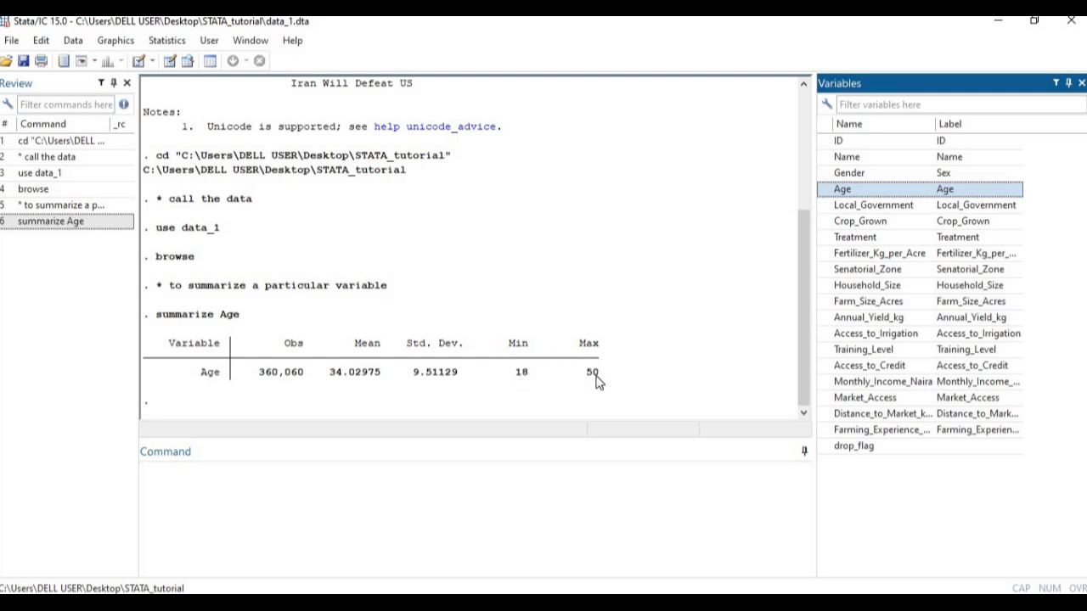
# Examine the columns of data_1 in the Data Editor, including those beyond Senatorial_Zone, and return to the main Stata window
pyautogui.click(269, 487)
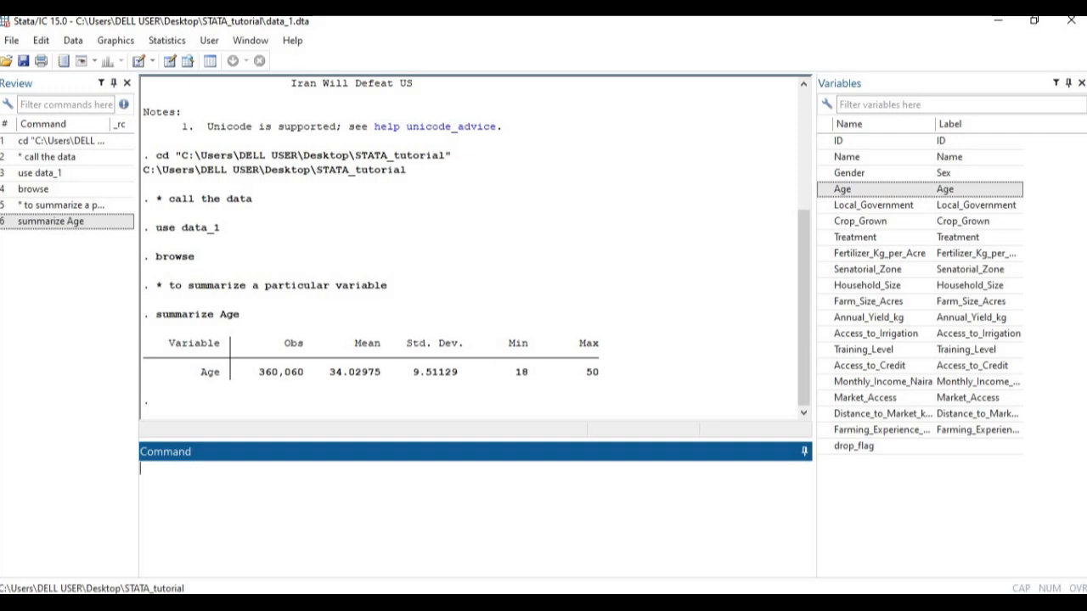
pyautogui.click(772, 553)
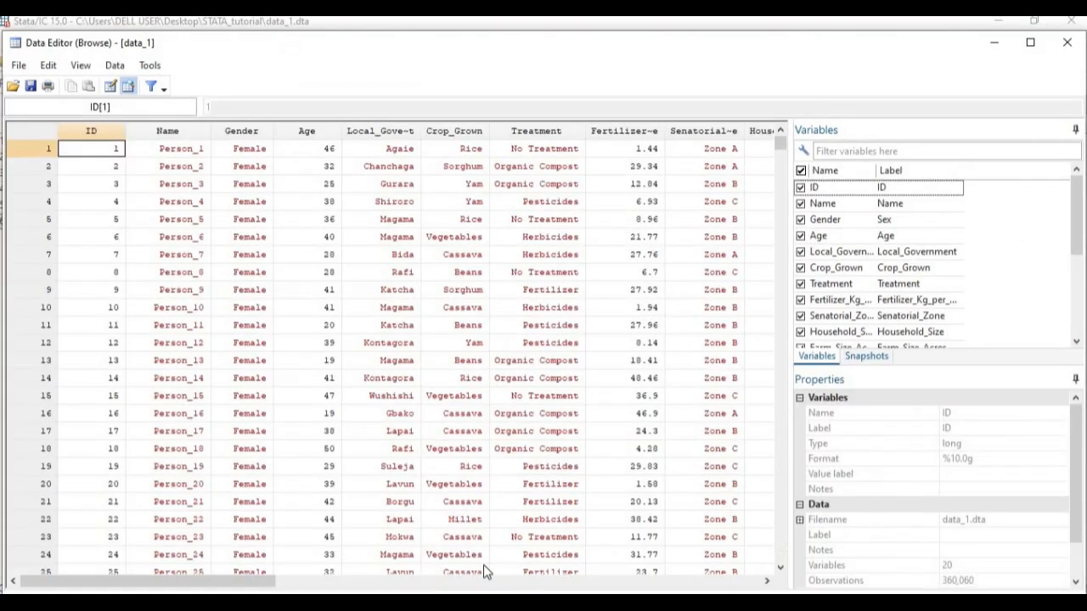
pyautogui.moveTo(245, 586); pyautogui.dragTo(437, 566)
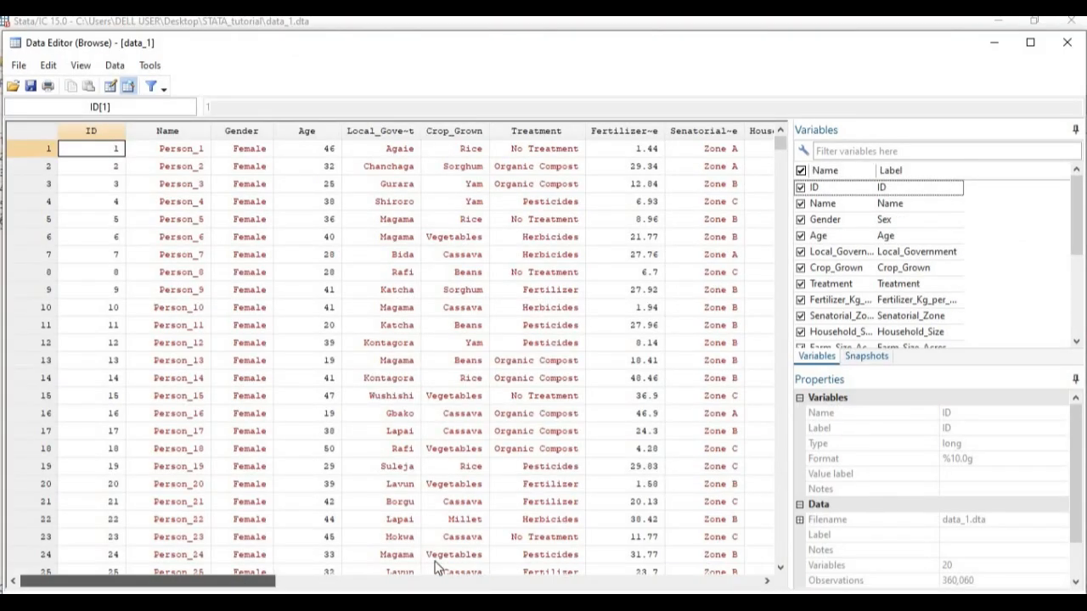
pyautogui.moveTo(647, 541); pyautogui.dragTo(230, 582)
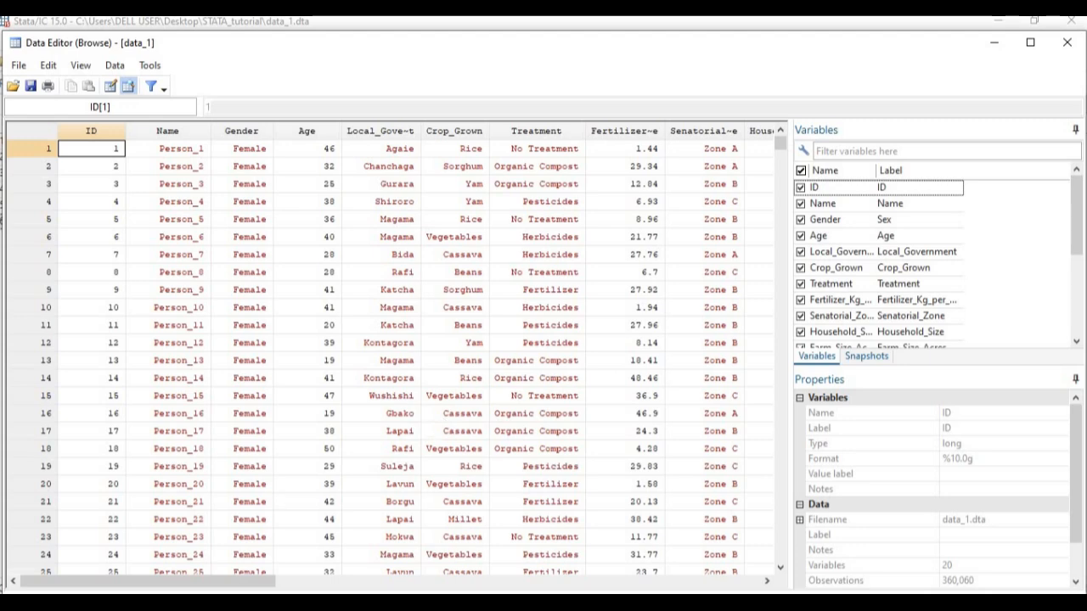
pyautogui.moveTo(219, 583)
pyautogui.mouseDown()
pyautogui.moveTo(359, 578)
pyautogui.moveTo(225, 584)
pyautogui.mouseUp()
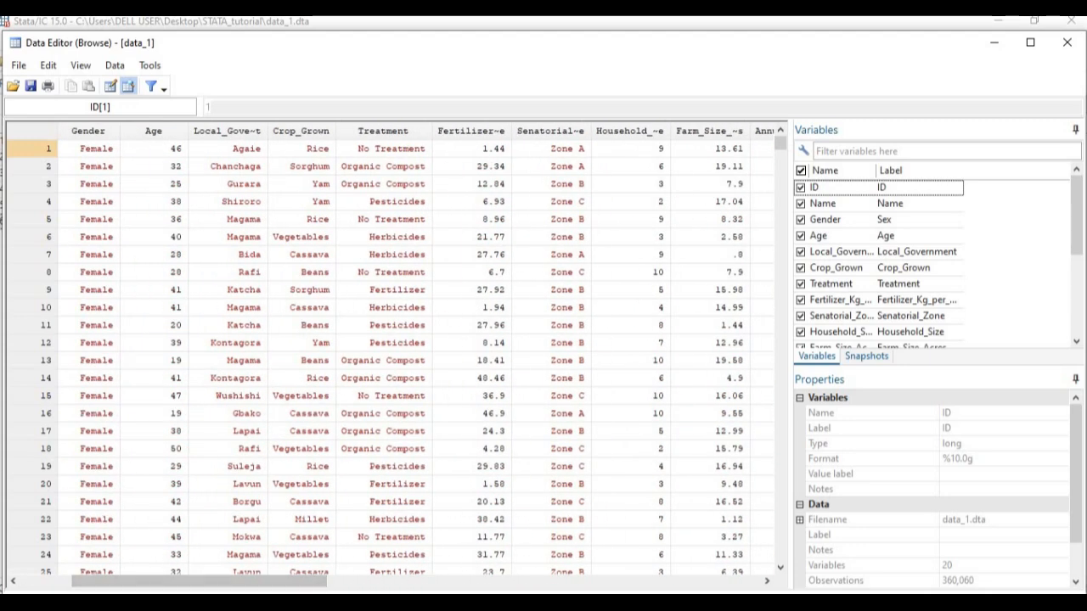
pyautogui.click(607, 558)
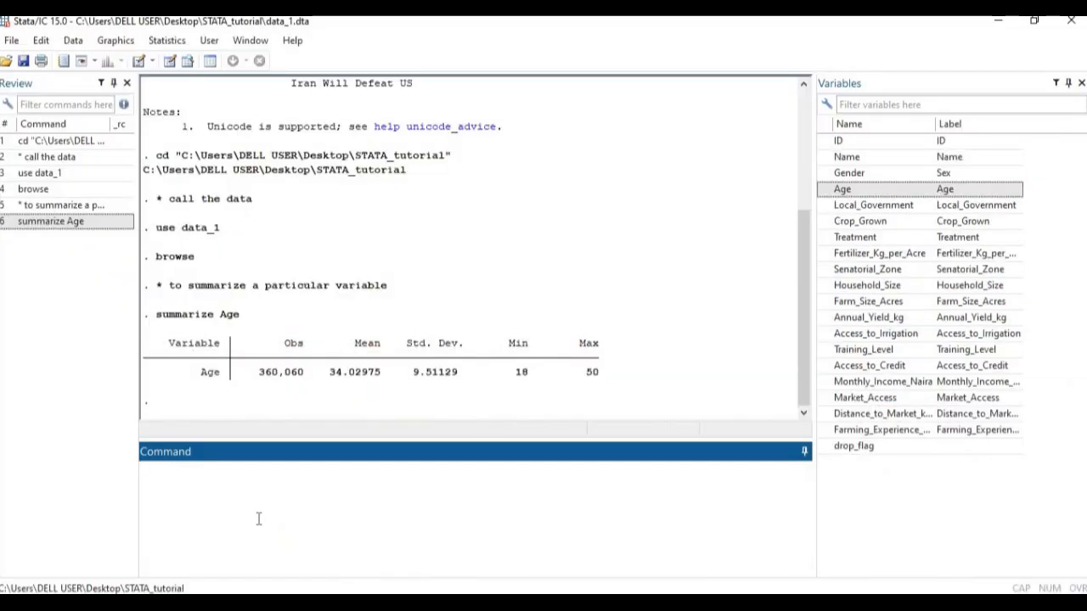
# Try to tabulate Monthly_Income_Naira under the comment "* to create a frequency table for monthly_income"
pyautogui.write('* ')
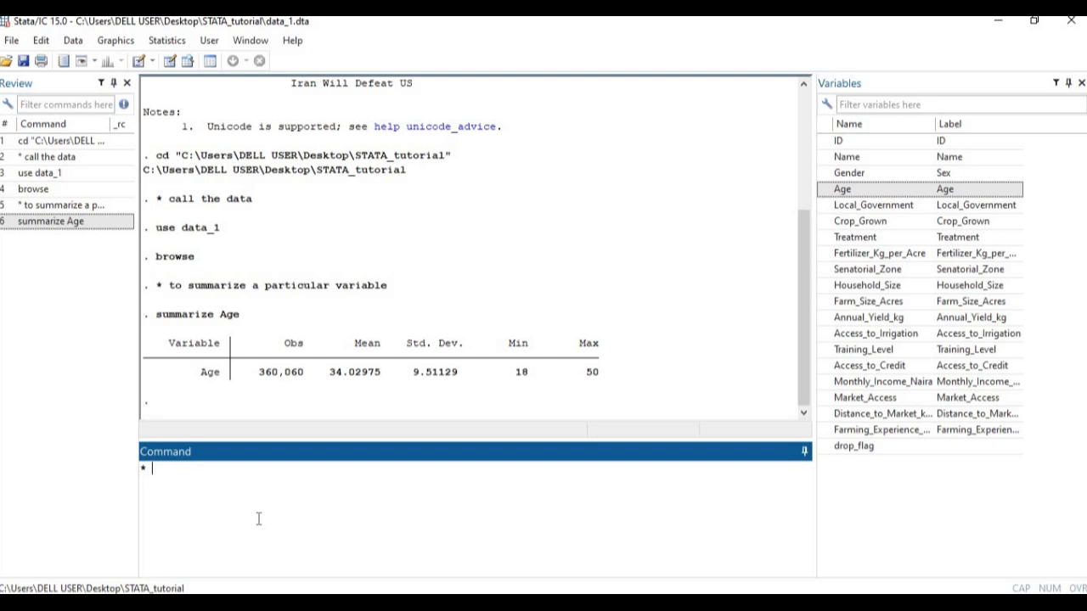
pyautogui.write('to  create a frequency ta')
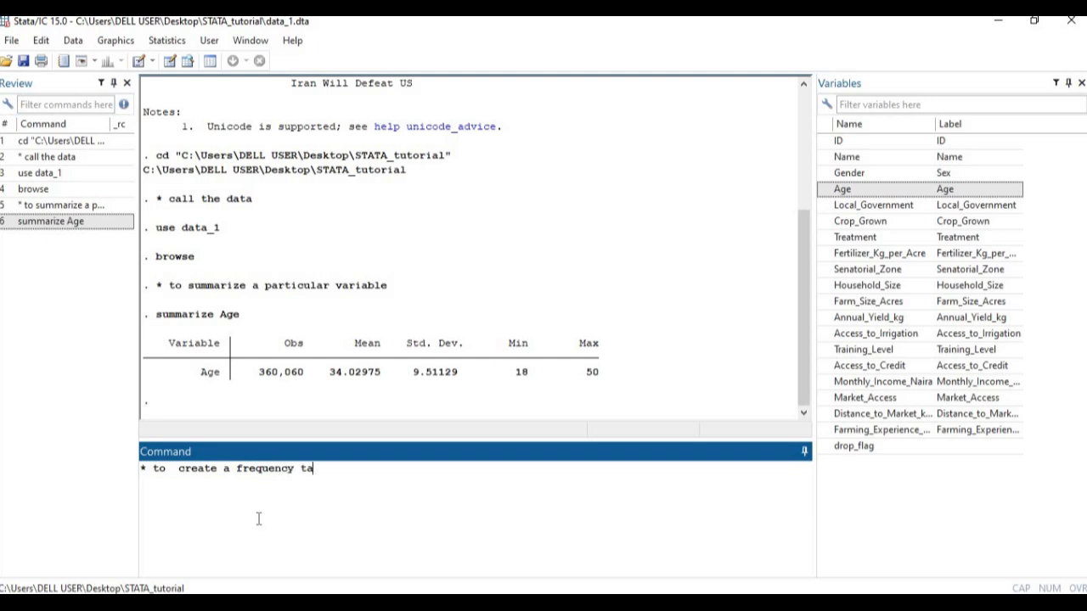
pyautogui.write('ble for monthly')
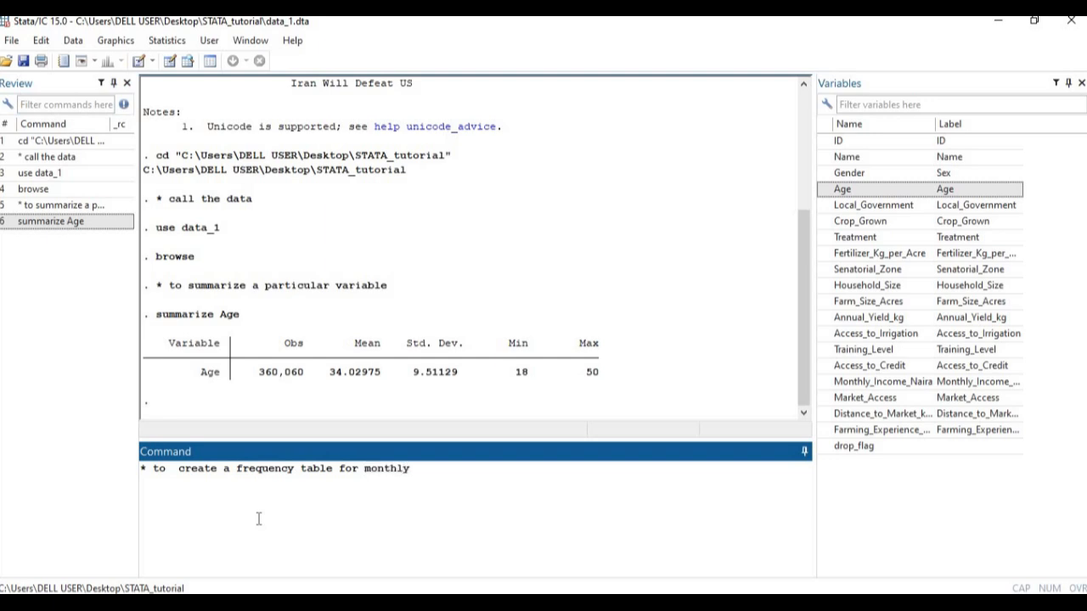
pyautogui.write('_income')
pyautogui.click(860, 389)
pyautogui.click(186, 500)
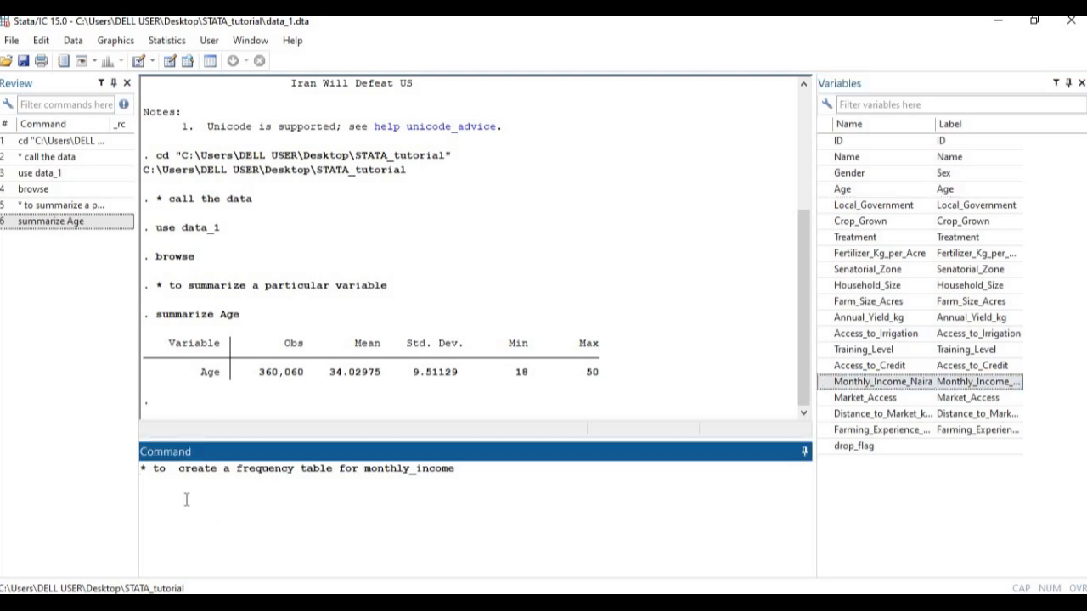
pyautogui.write('bulate')
pyautogui.doubleClick(896, 384)
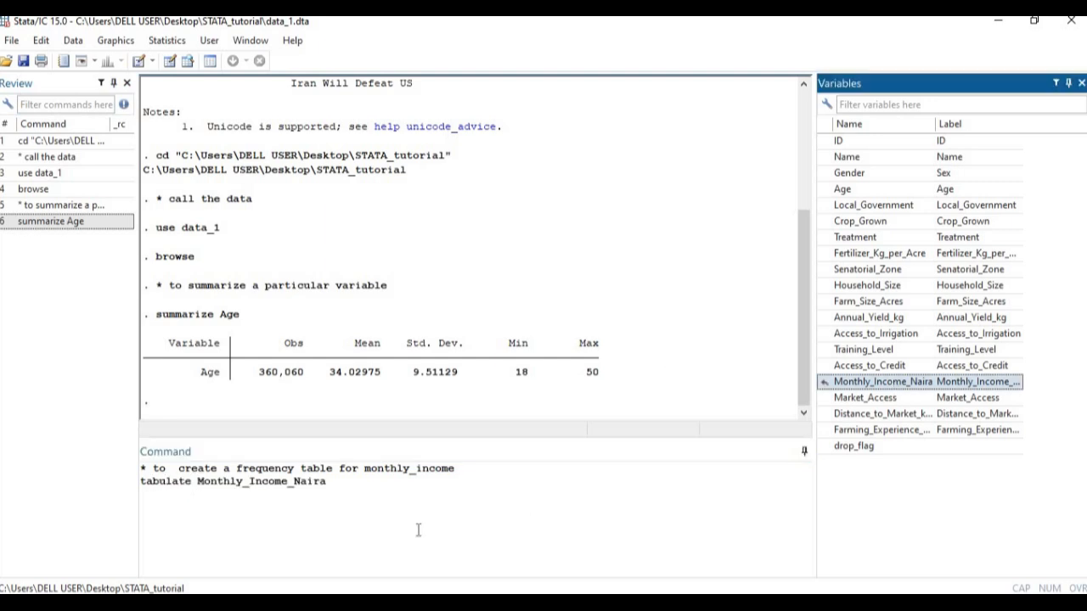
pyautogui.press('Return')
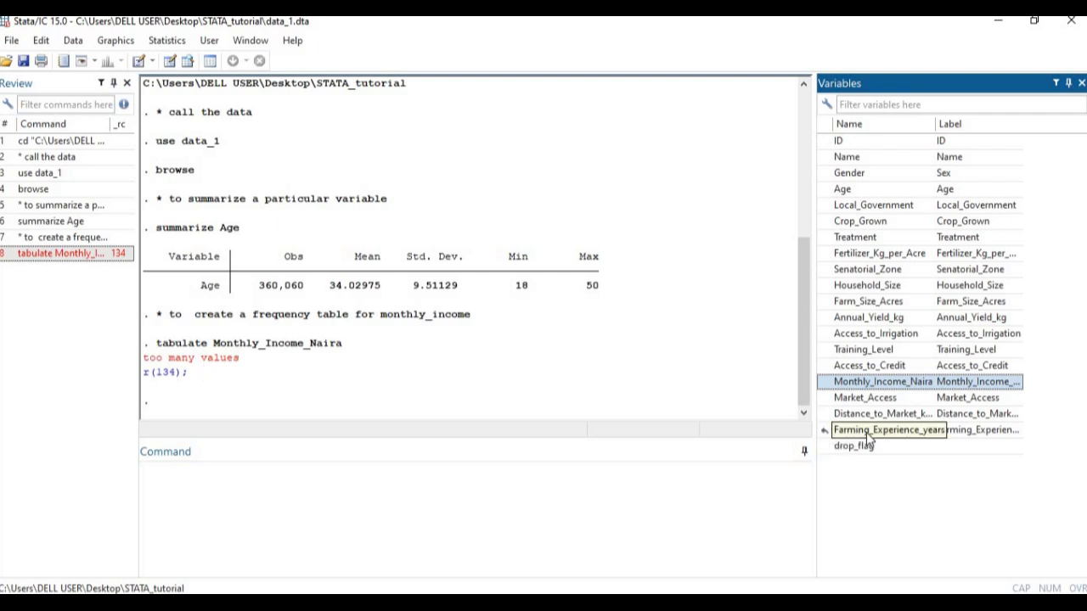
# Reuse the last tabulate command with Farming_Experience_years as its variable and review the frequency table from its first row
pyautogui.click(40, 254)
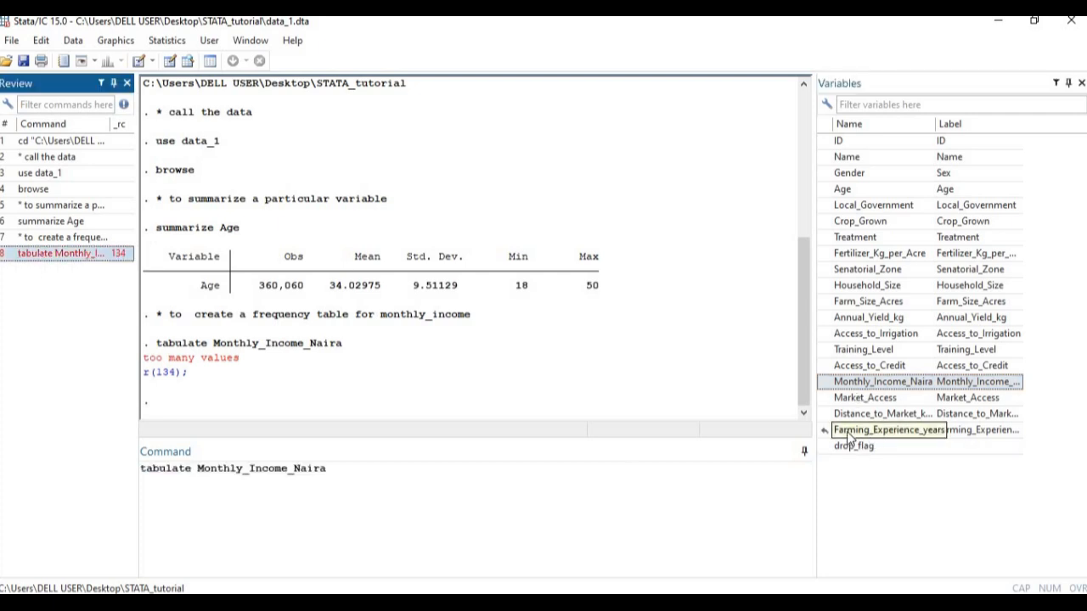
pyautogui.click(212, 477)
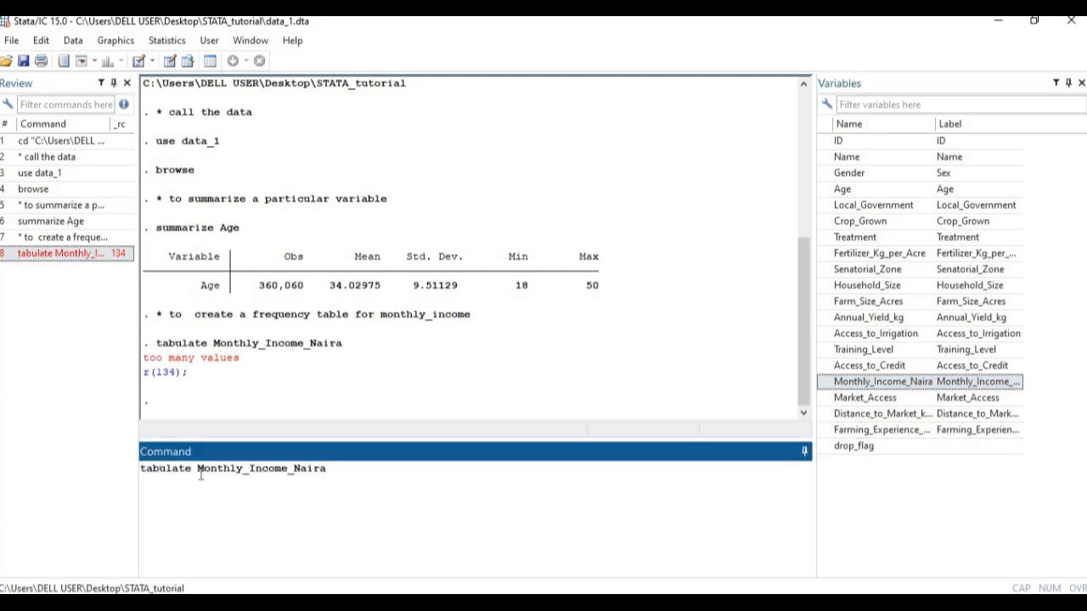
pyautogui.doubleClick(201, 476)
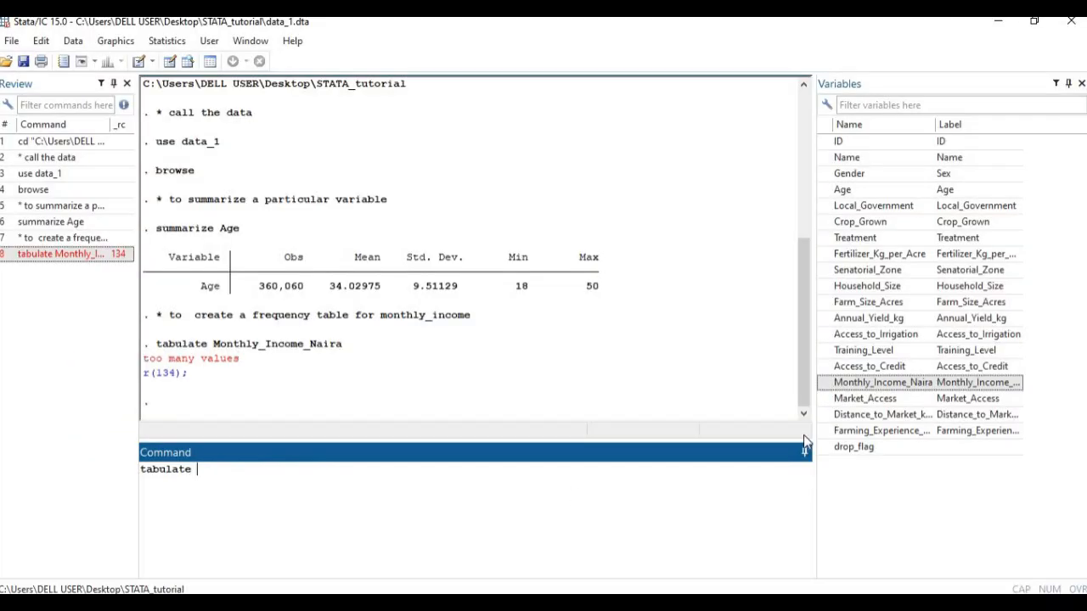
pyautogui.doubleClick(864, 432)
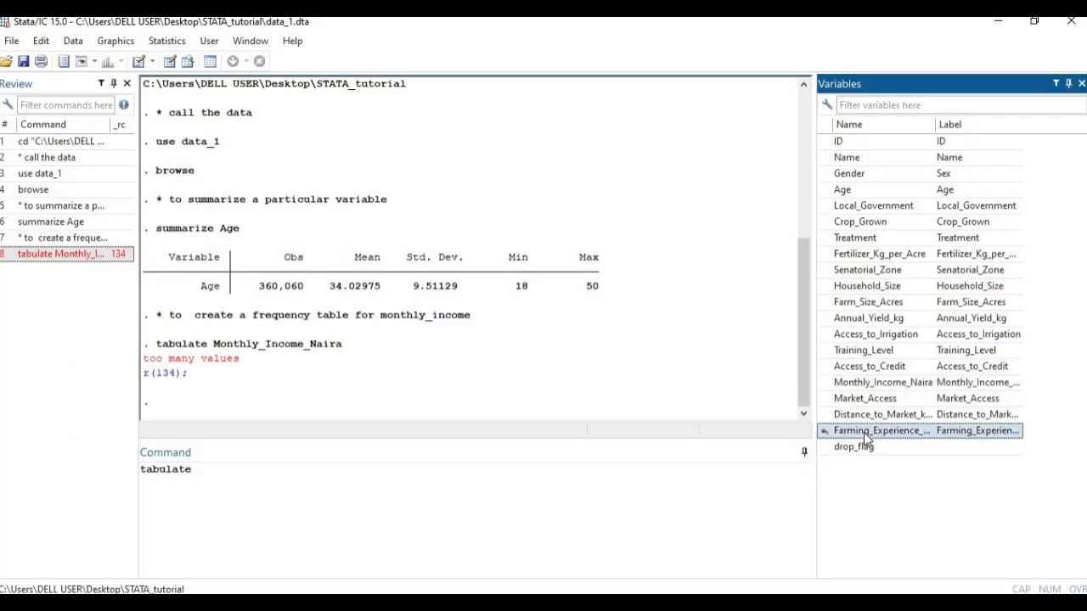
pyautogui.click(521, 477)
pyautogui.press('Return')
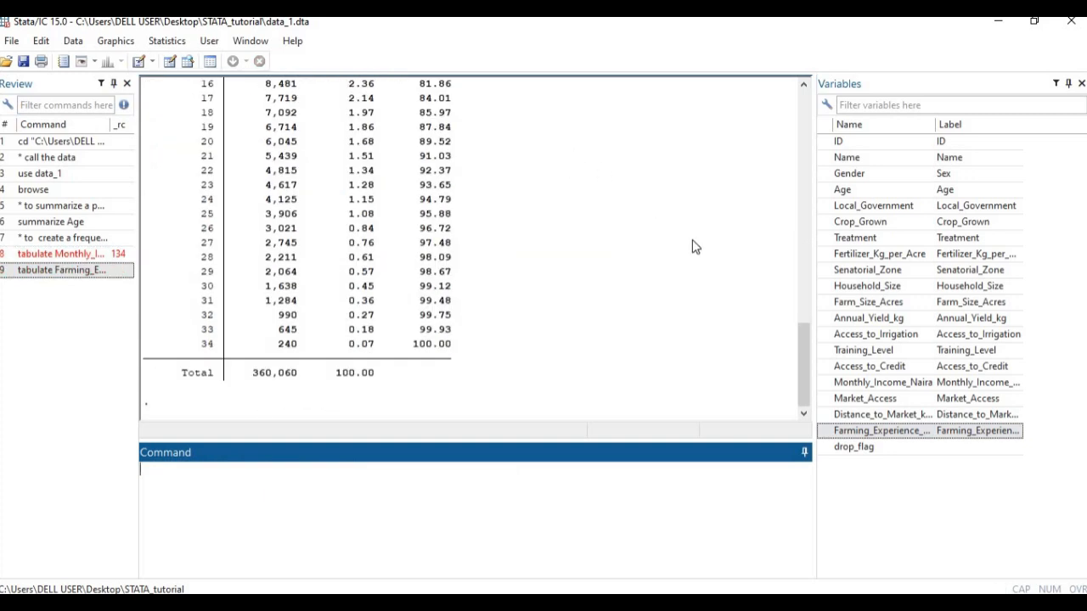
pyautogui.moveTo(801, 365); pyautogui.dragTo(800, 305)
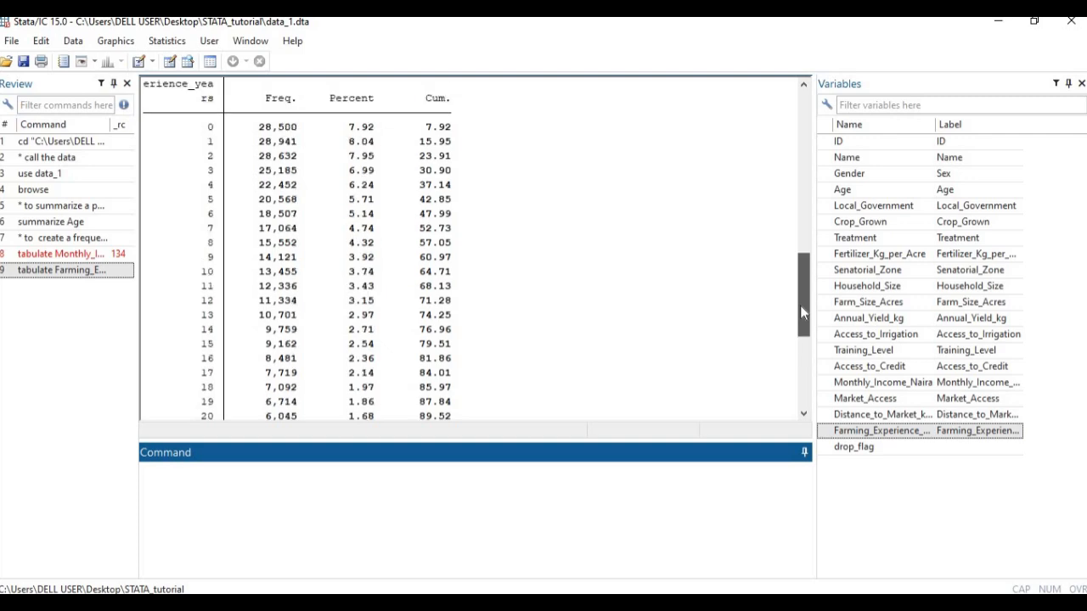
pyautogui.click(804, 373)
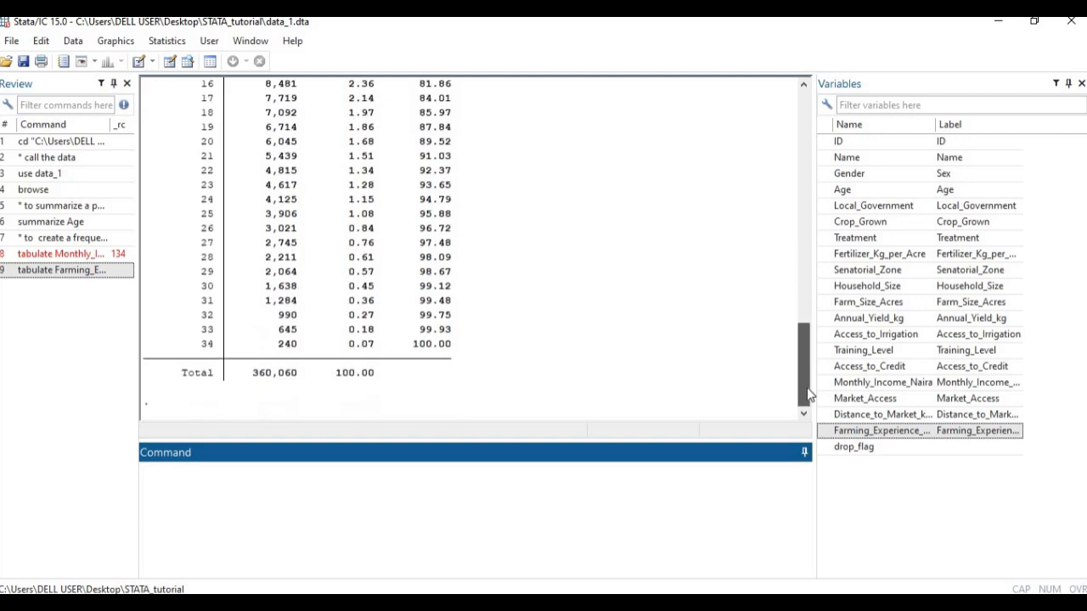
pyautogui.click(799, 273)
pyautogui.moveTo(801, 332); pyautogui.dragTo(803, 293)
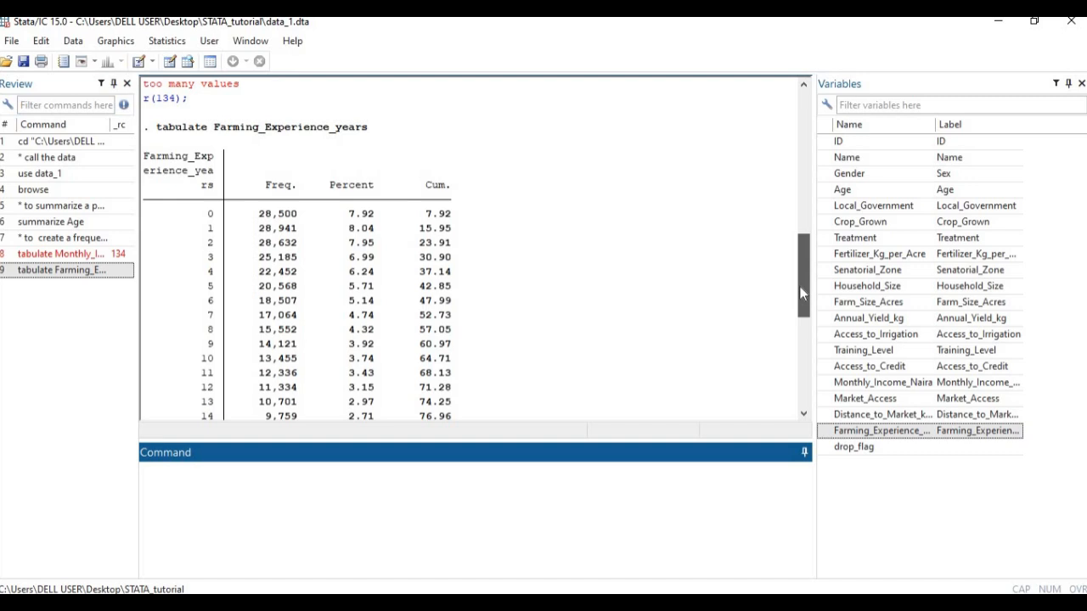
pyautogui.moveTo(799, 289); pyautogui.dragTo(799, 310)
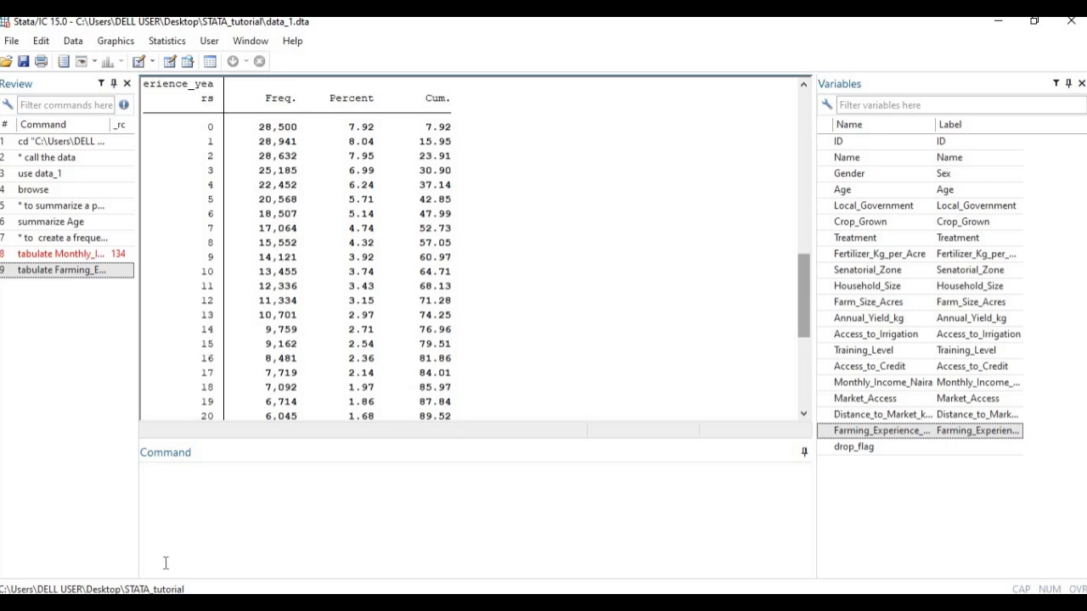
# Create a one-way frequency table of Senatorial_Zone with tabulate
pyautogui.click(171, 482)
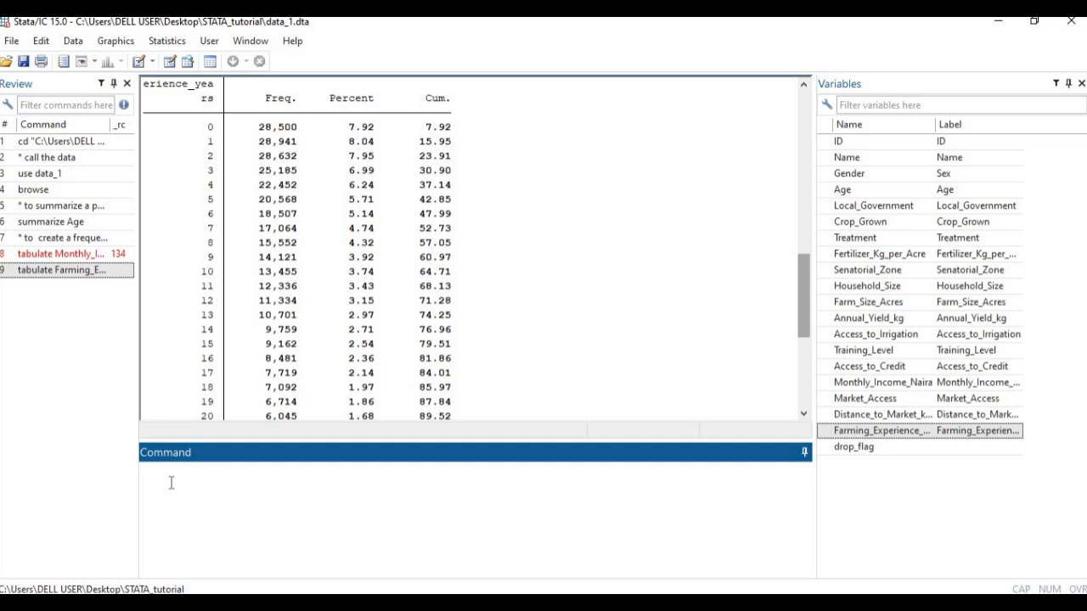
pyautogui.write('tablu')
pyautogui.write('te')
pyautogui.press('BackSpace')
pyautogui.press('BackSpace')
pyautogui.press('BackSpace')
pyautogui.press('BackSpace')
pyautogui.write('ulate')
pyautogui.doubleClick(879, 272)
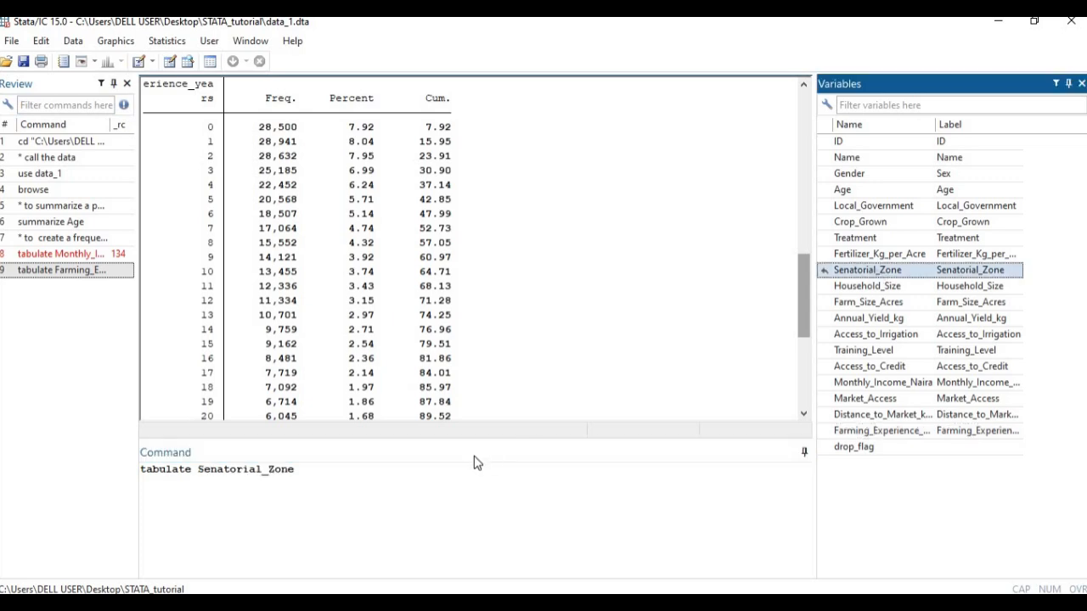
pyautogui.click(473, 478)
pyautogui.press('Return')
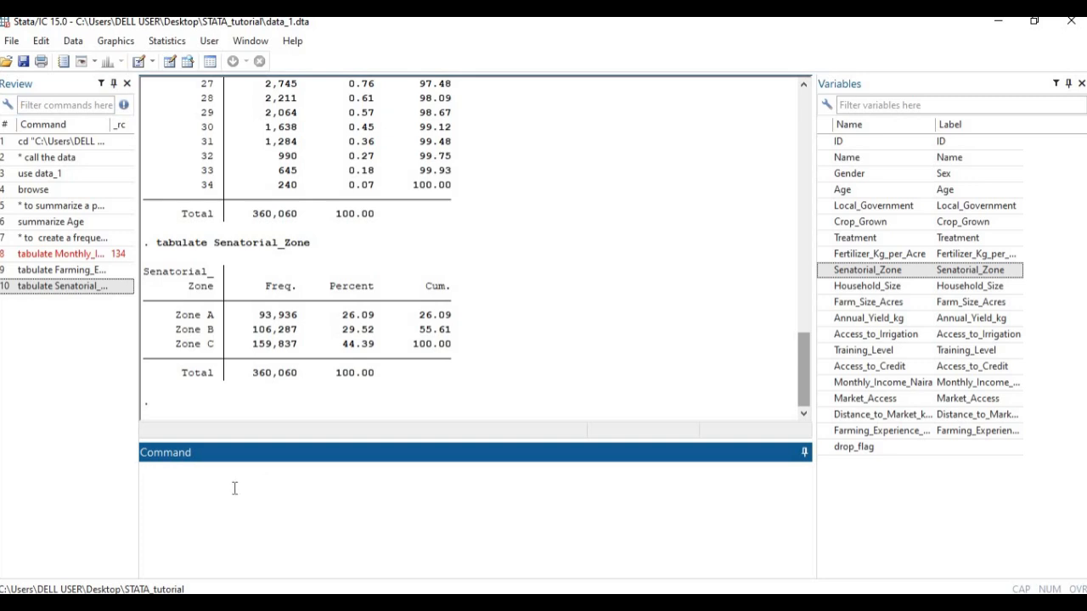
# Create a two-way frequency table of Senatorial_Zone by Gender with tabulate, under the comment "* to create a frequency table based on two variables"
pyautogui.write('* to create a frequency table')
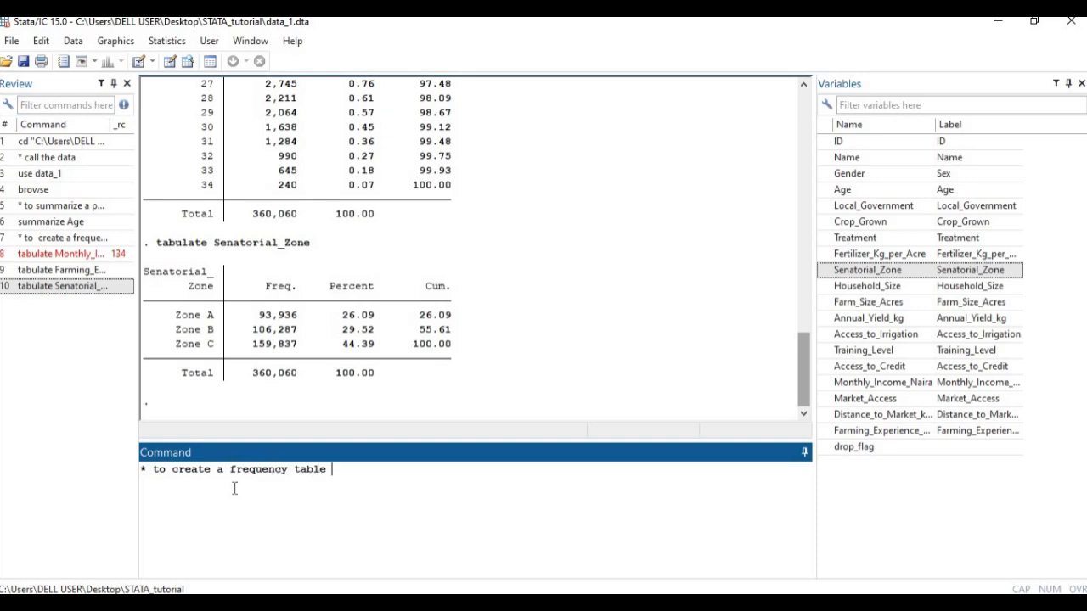
pyautogui.write(' based on two variables')
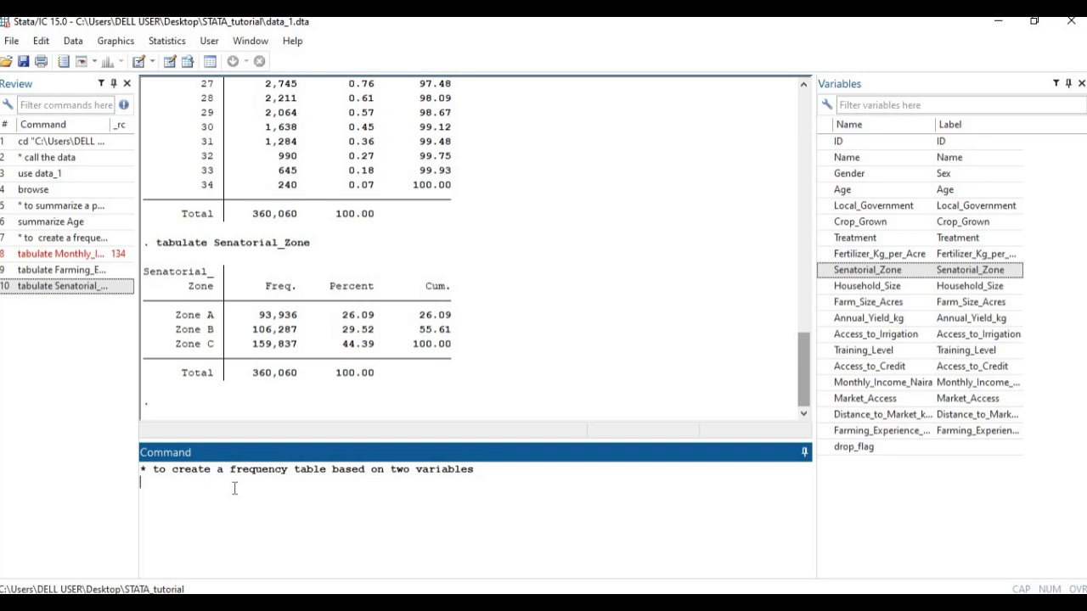
pyautogui.write('tabulate')
pyautogui.doubleClick(867, 270)
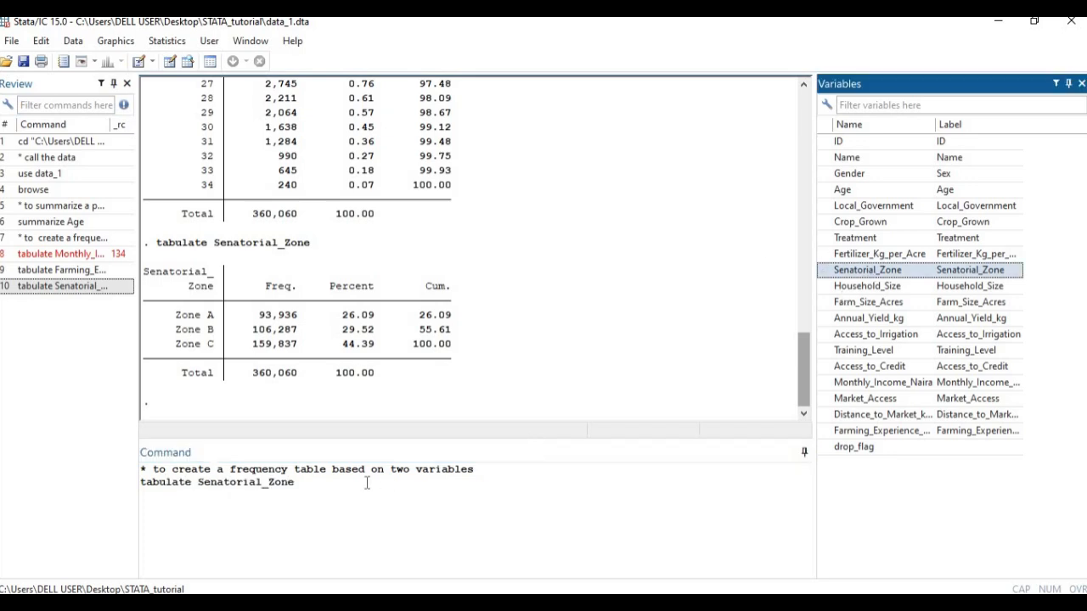
pyautogui.click(367, 482)
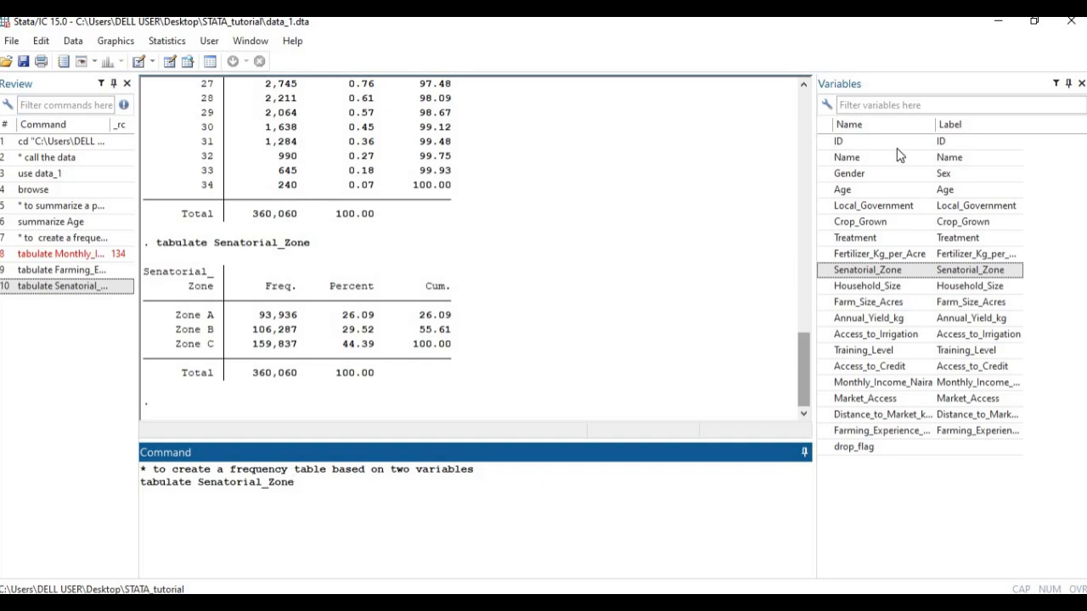
pyautogui.doubleClick(849, 174)
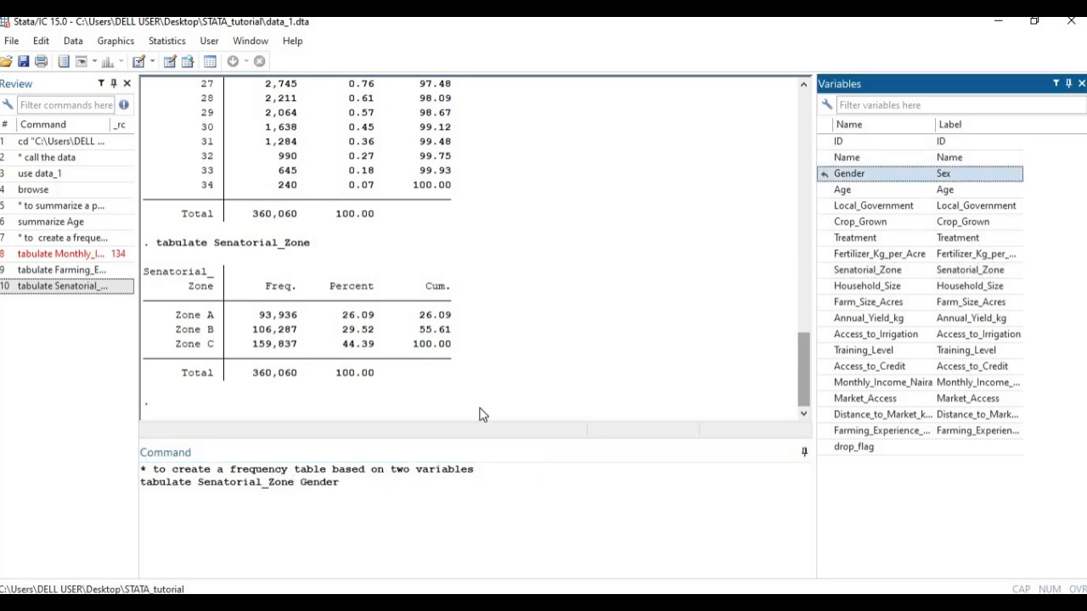
pyautogui.click(400, 485)
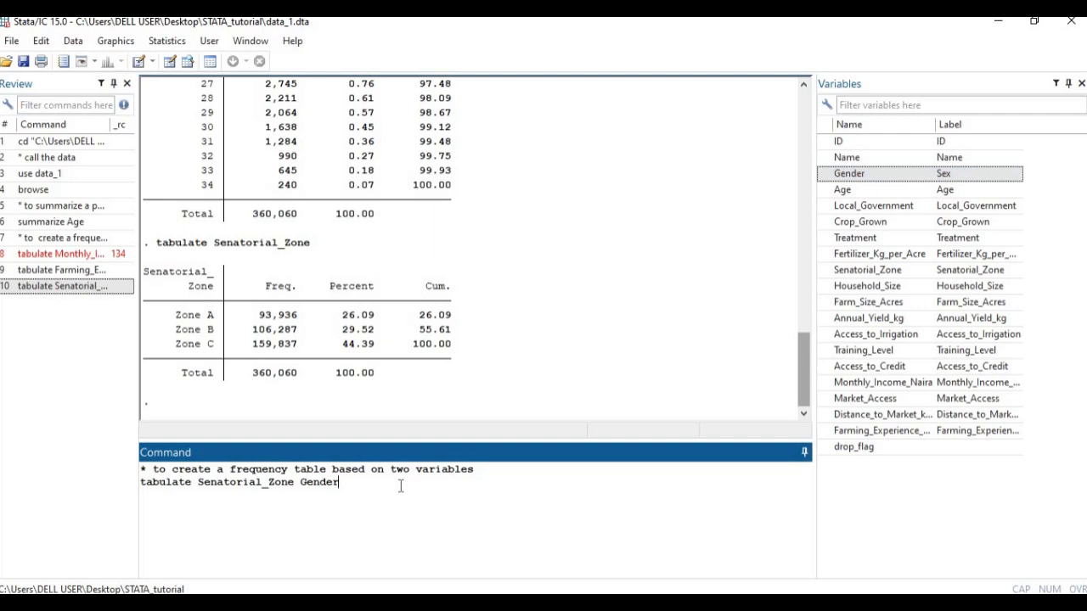
pyautogui.press('Return')
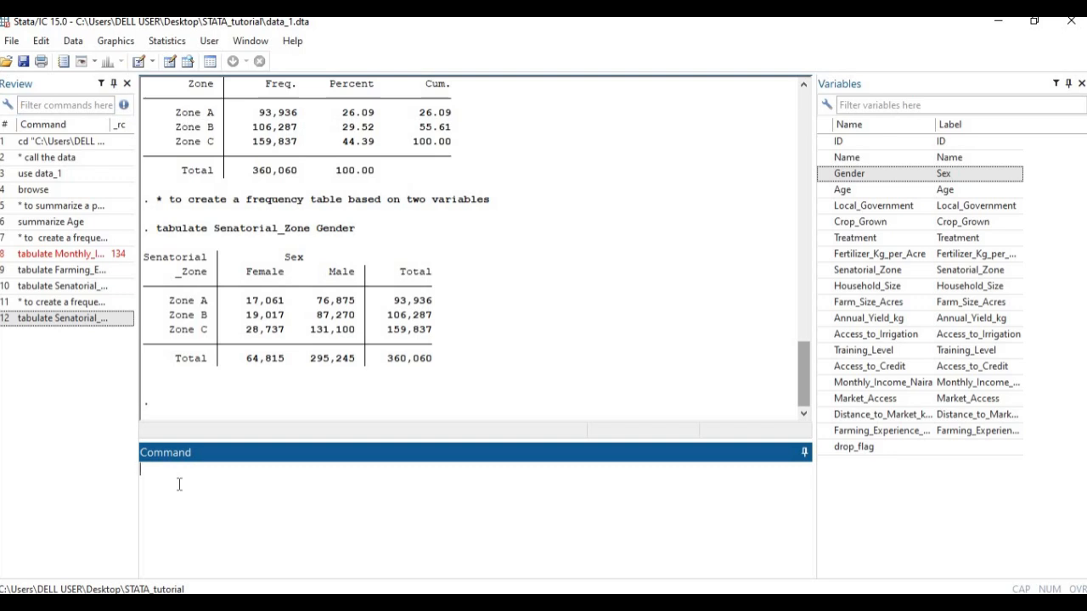
# Count the observations with Age > 30 using count if, under the comment "* countint of values"
pyautogui.write('* countint o')
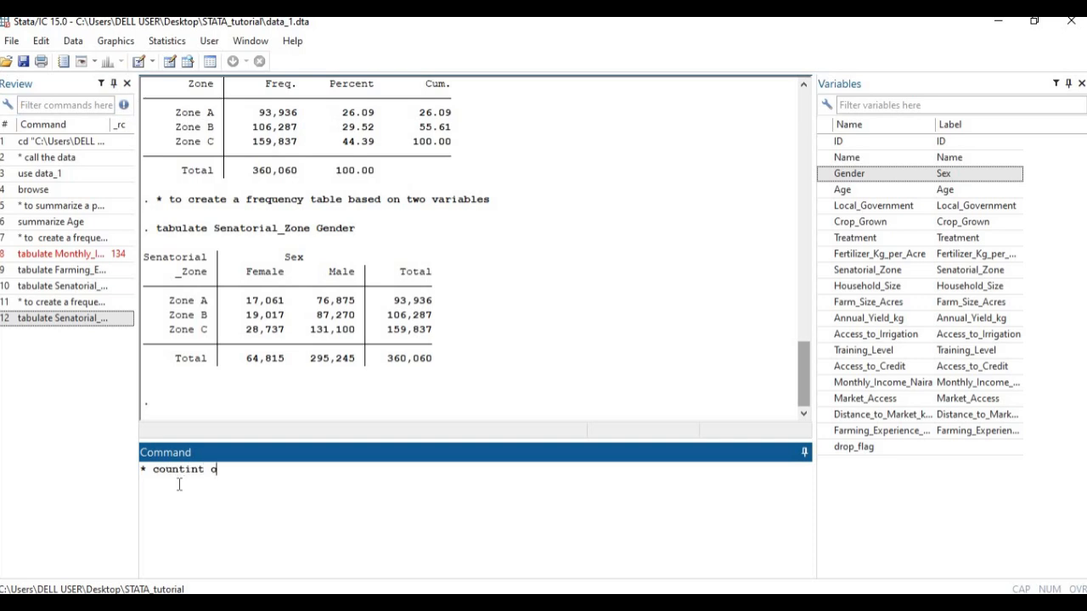
pyautogui.write('f values ')
pyautogui.write('count ')
pyautogui.write('if if')
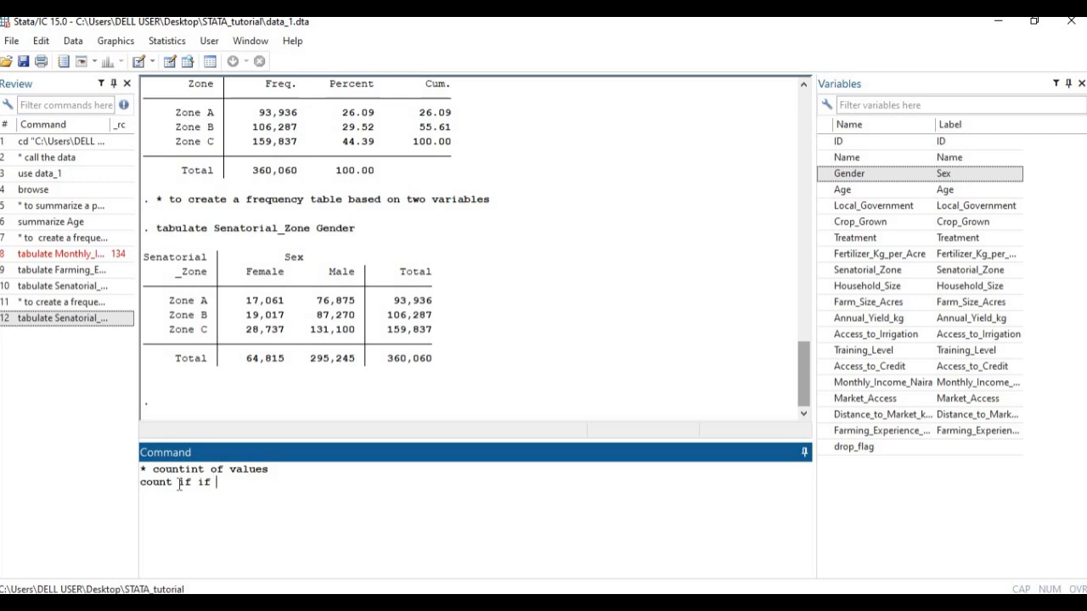
pyautogui.press('BackSpace')
pyautogui.press('BackSpace')
pyautogui.write('Age =')
pyautogui.press('BackSpace')
pyautogui.write('> 30')
pyautogui.press('Return')
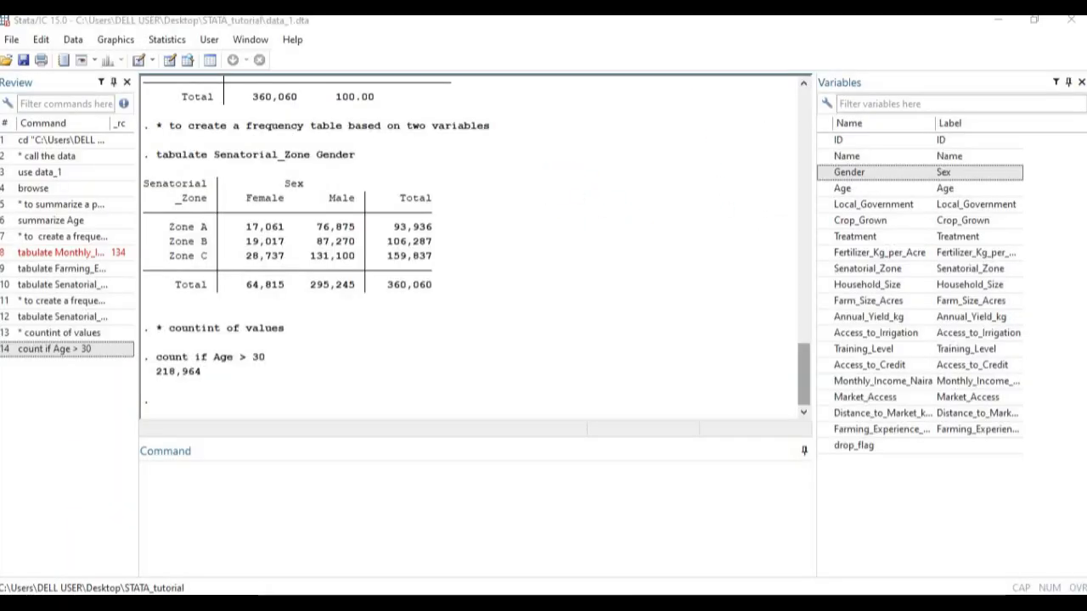
# Write the comment "* to calculate the total amount of land cultivated by the farmers" as the first line of a new command entry
pyautogui.click(219, 497)
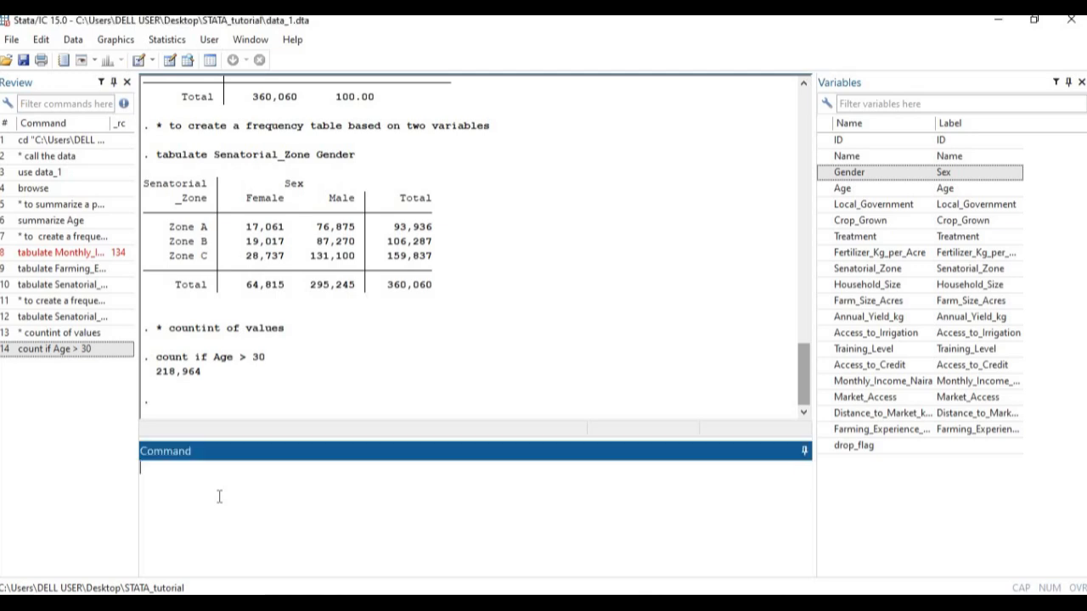
pyautogui.write('* to calculate the tr')
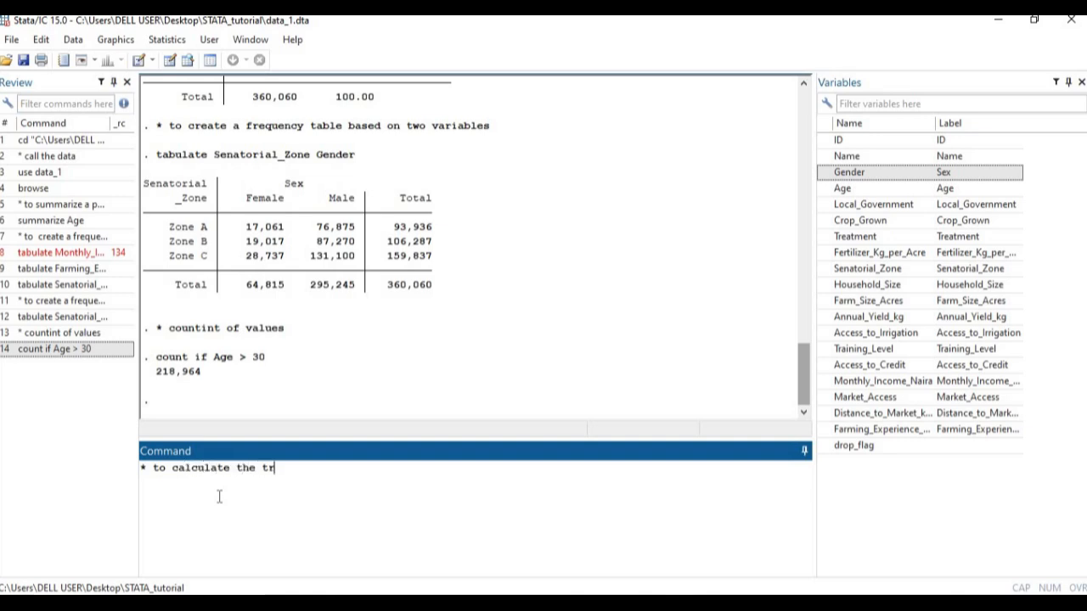
pyautogui.write('otal')
pyautogui.press('BackSpace')
pyautogui.press('BackSpace')
pyautogui.press('BackSpace')
pyautogui.press('BackSpace')
pyautogui.press('BackSpace')
pyautogui.press('BackSpace')
pyautogui.write('otal amount of land')
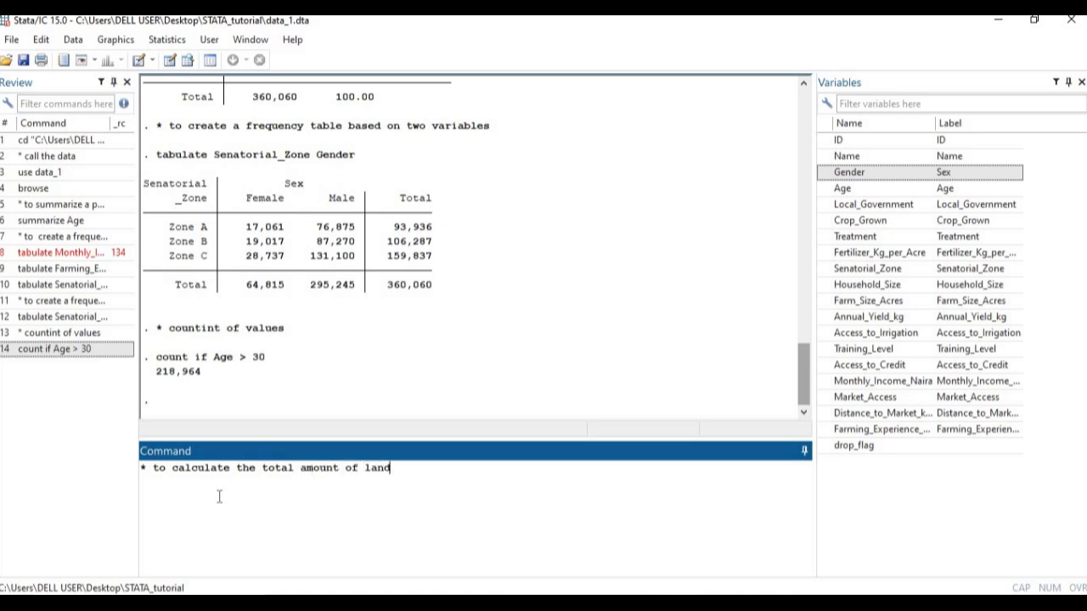
pyautogui.write(' cultivated by the fa')
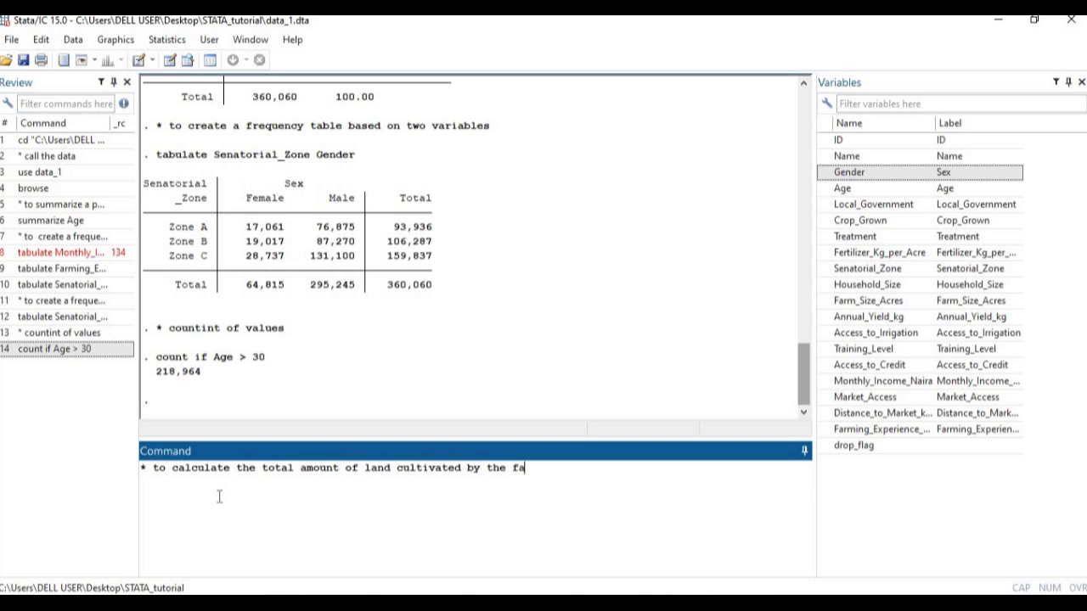
pyautogui.write('rmers ')
# Add the command total Farm_Size_Acres below the comment, run both lines and bring the estimation output into view
pyautogui.write('ta')
pyautogui.write('t')
pyautogui.press('BackSpace')
pyautogui.press('BackSpace')
pyautogui.press('BackSpace')
pyautogui.write('total')
pyautogui.doubleClick(866, 304)
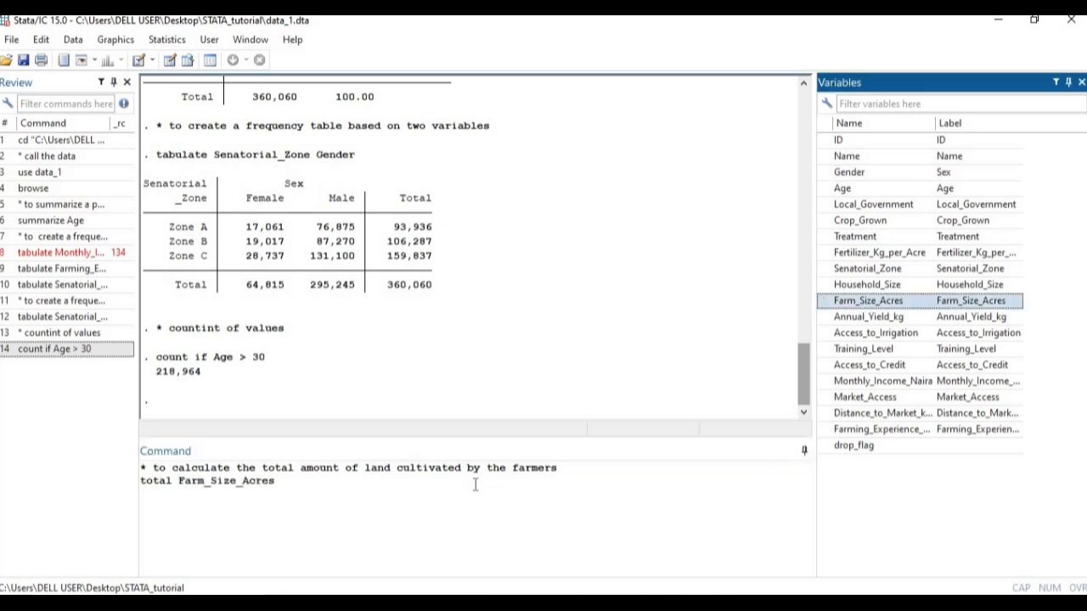
pyautogui.press('Return')
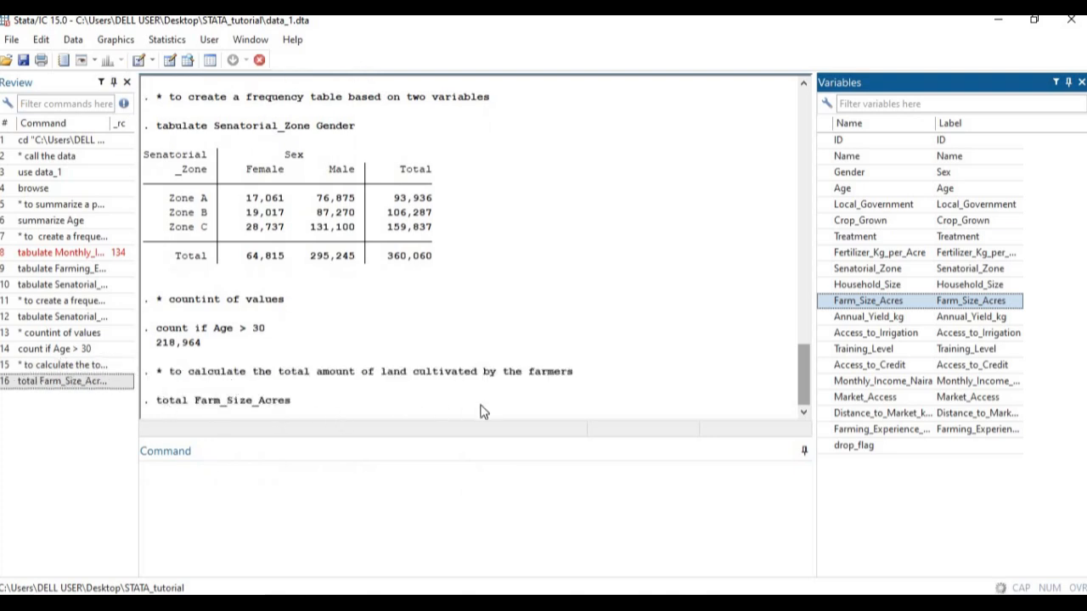
pyautogui.click(804, 417)
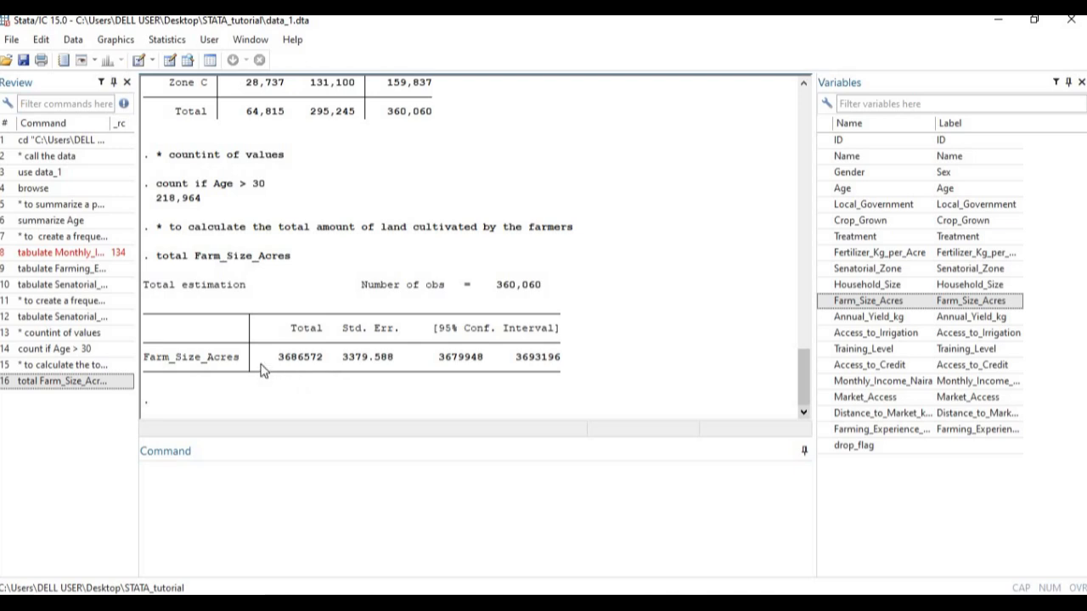
# Calculate the total of Fertilizer_Kg_per_Acre with total, under the comment "* to calculate the amount of fertilizer used"
pyautogui.click(184, 477)
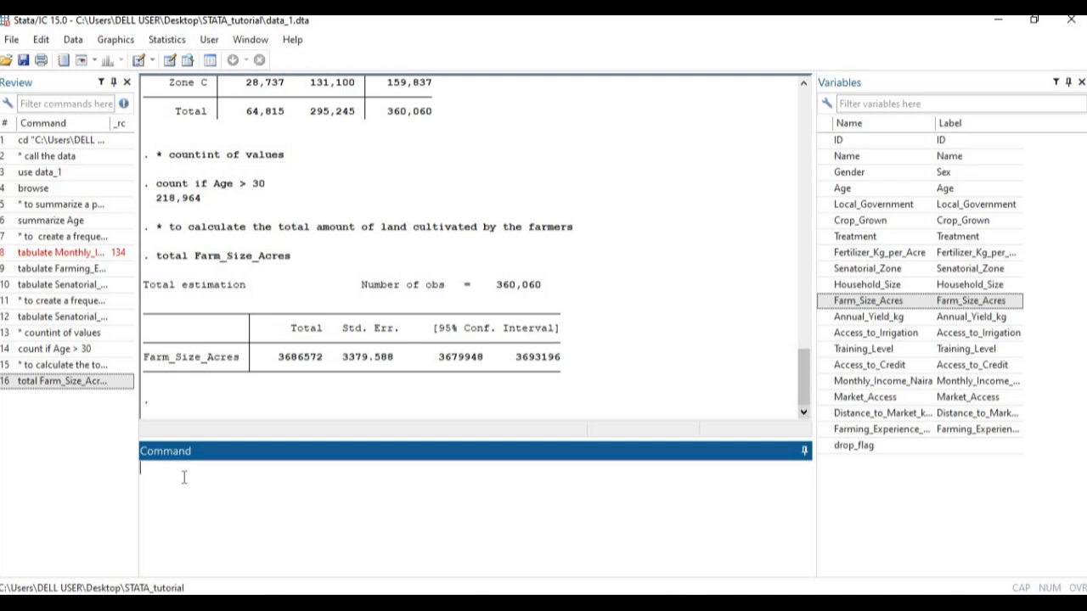
pyautogui.write('* to calculate the am')
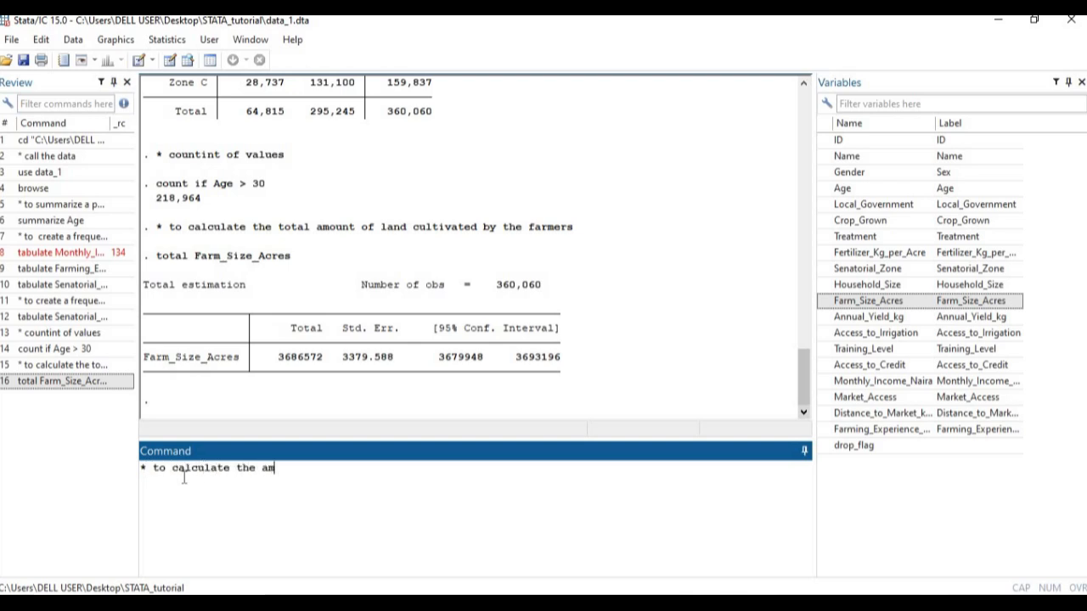
pyautogui.write('ount of fertilizer used ')
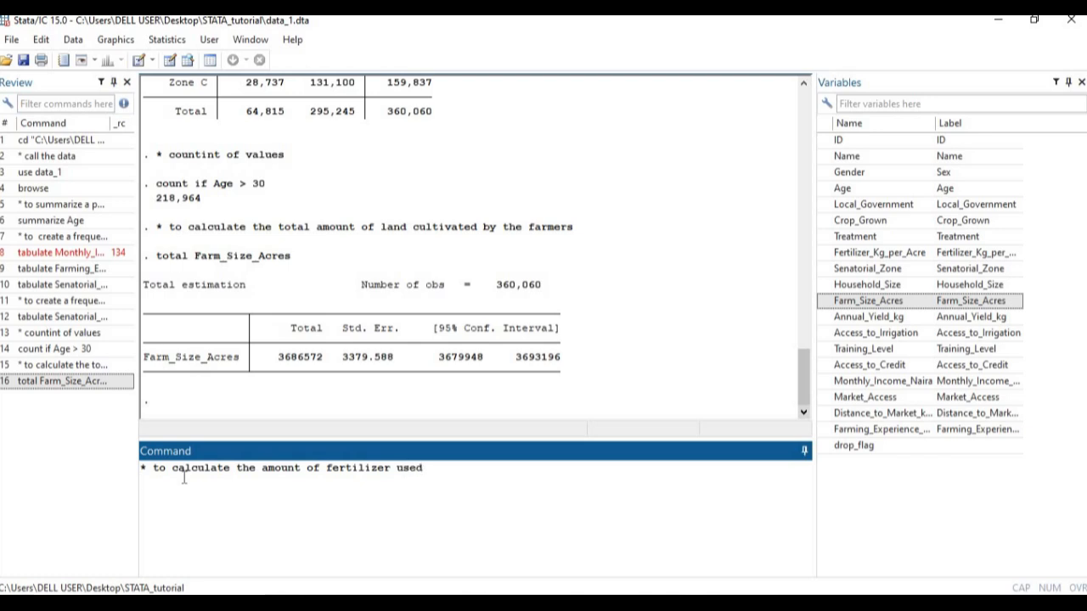
pyautogui.write('total')
pyautogui.doubleClick(873, 253)
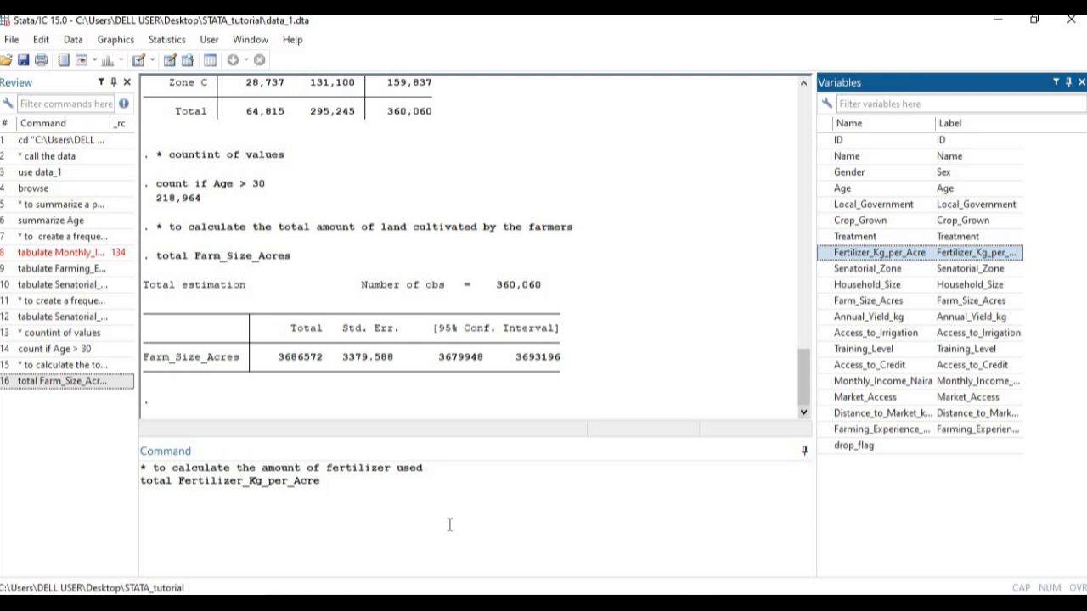
pyautogui.press('Return')
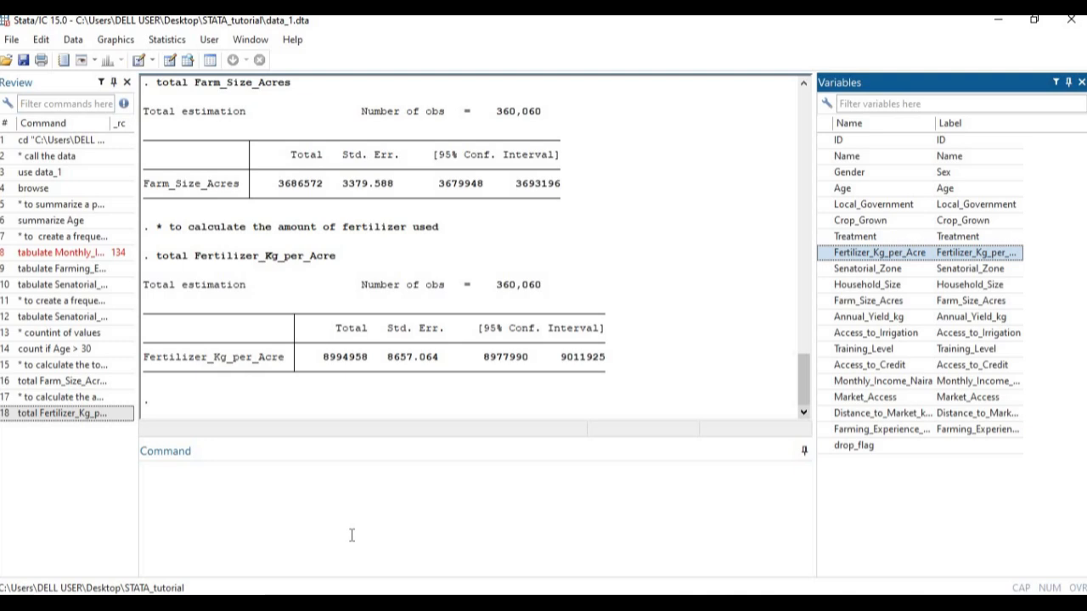
# Sort the dataset by Local_Government under the comment "* to sort the dataset by a variable", checking the unsorted rows in the Data Editor before running it
pyautogui.click(175, 485)
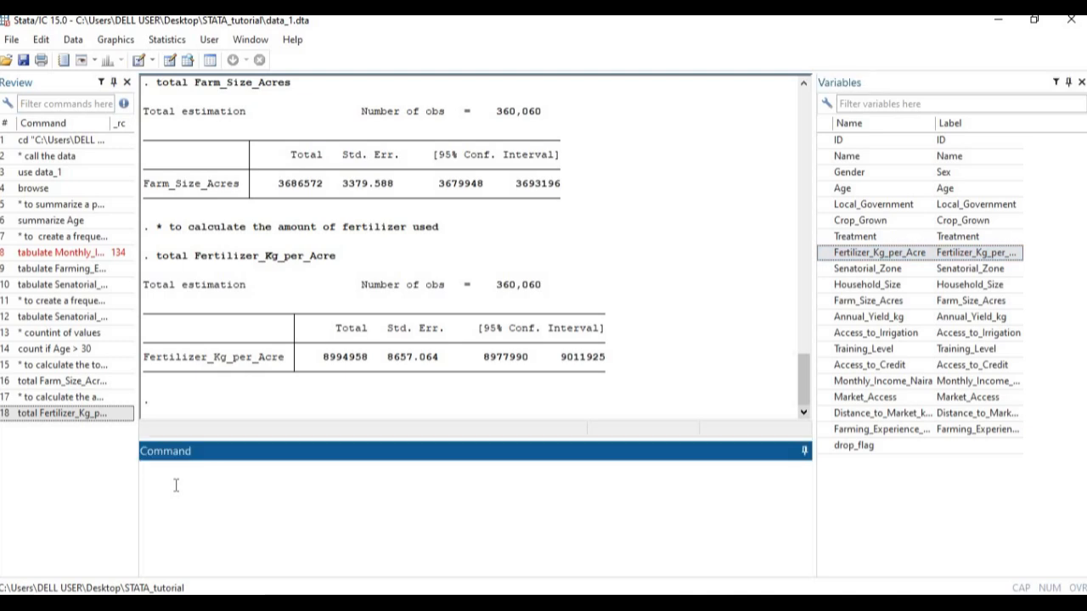
pyautogui.write('* to sort the dataset by a var')
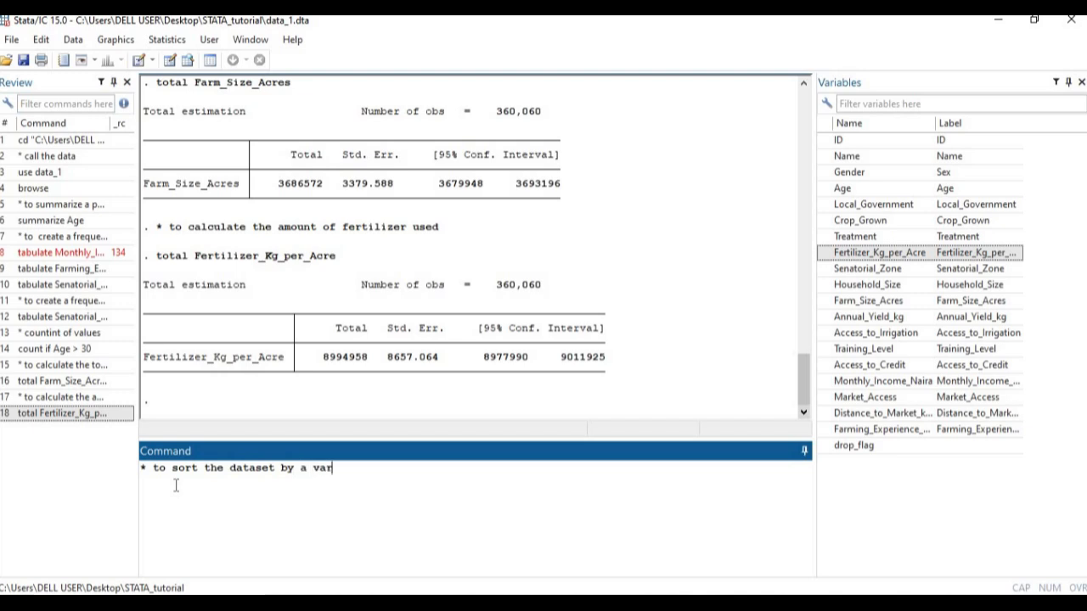
pyautogui.write('iable')
pyautogui.write('sort')
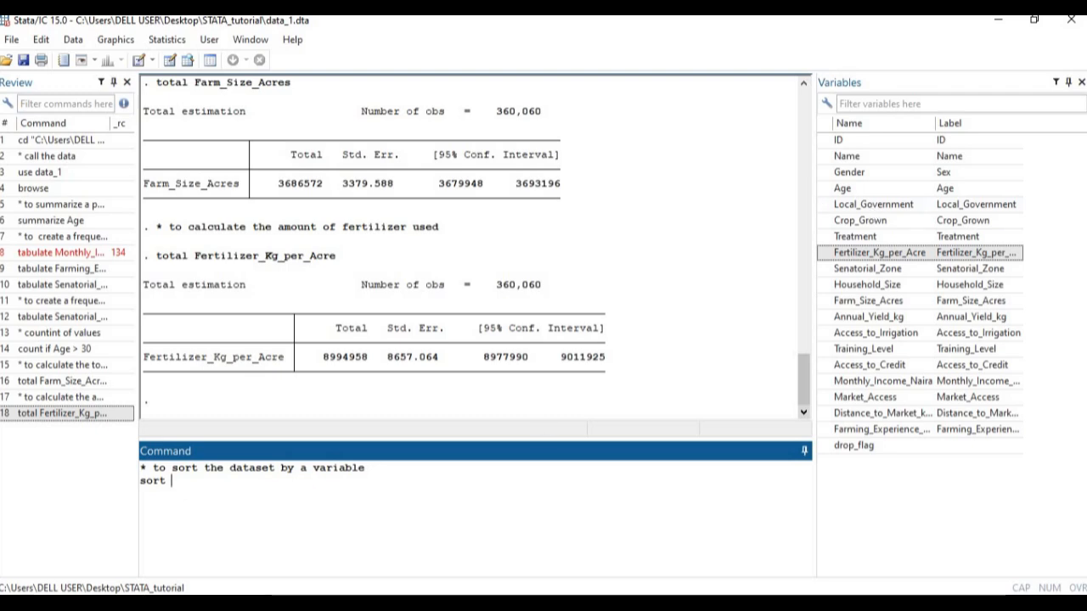
pyautogui.moveTo(696, 605)
pyautogui.click(760, 559)
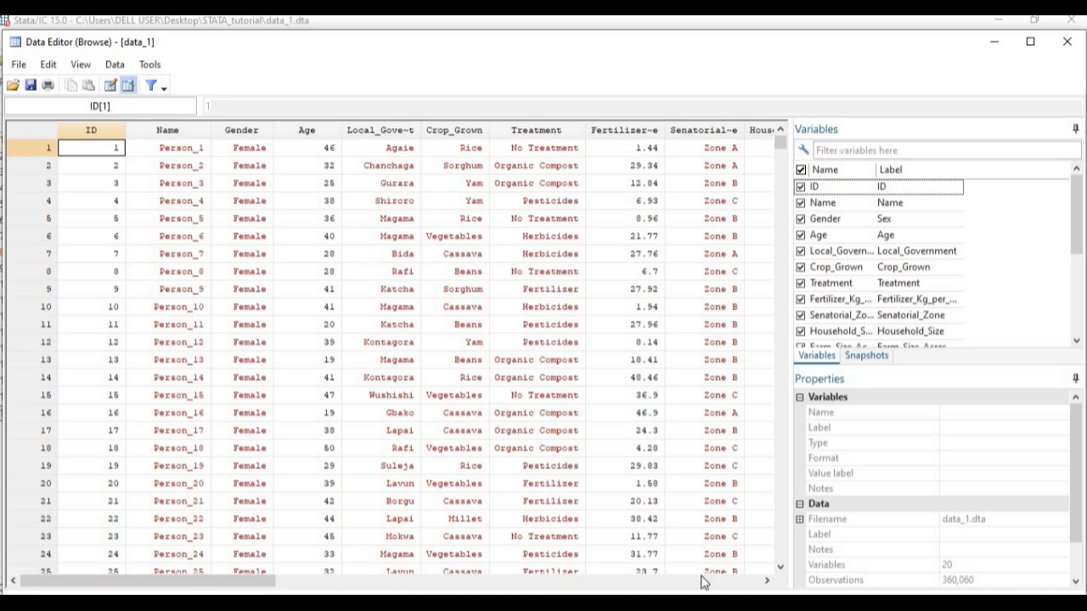
pyautogui.moveTo(698, 602)
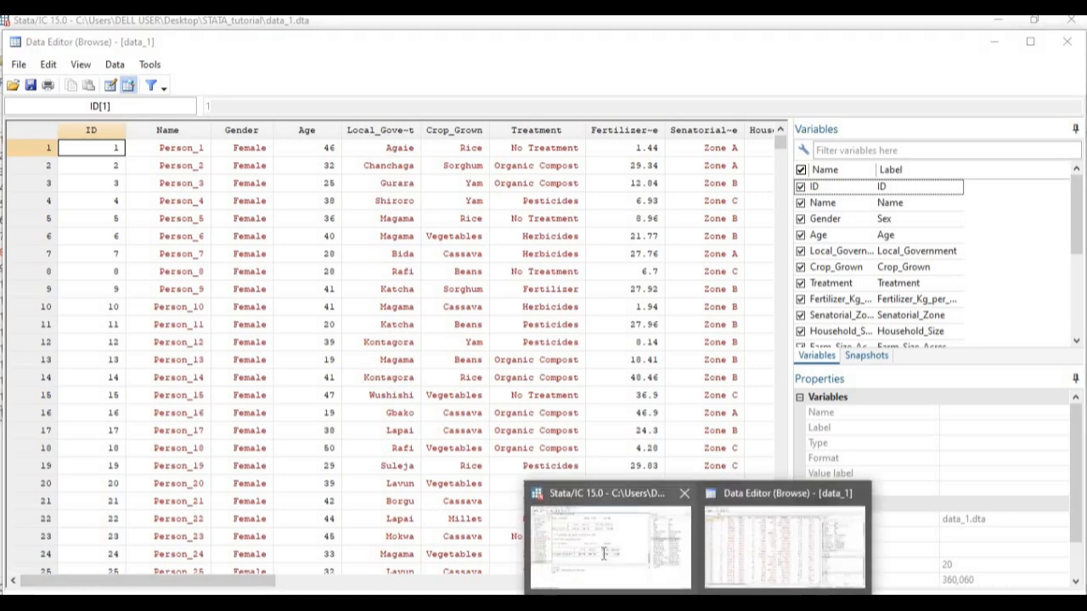
pyautogui.click(604, 554)
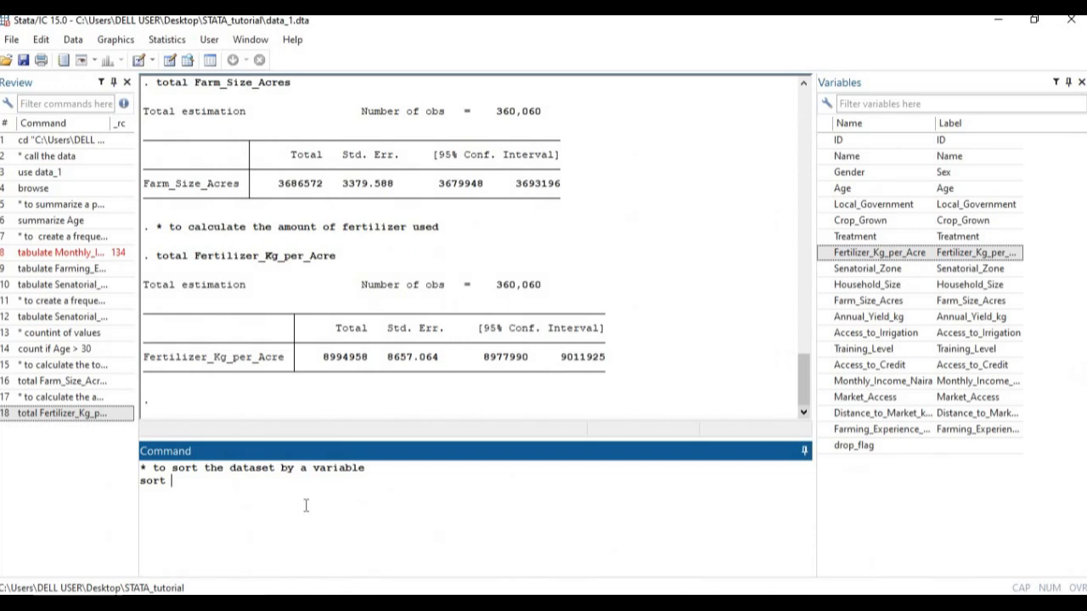
pyautogui.doubleClick(874, 204)
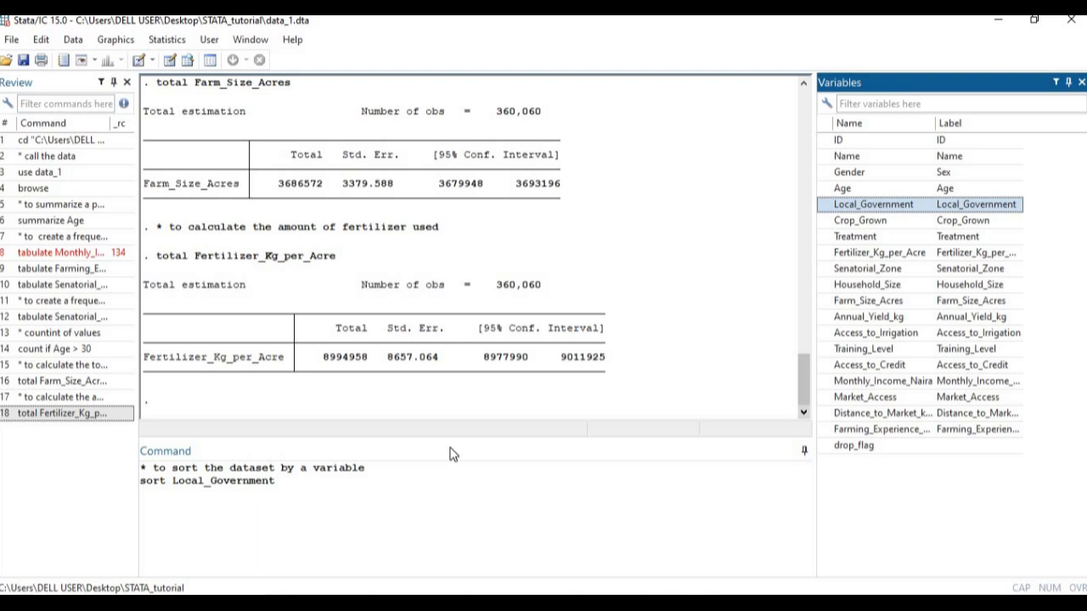
pyautogui.click(292, 491)
pyautogui.press('Return')
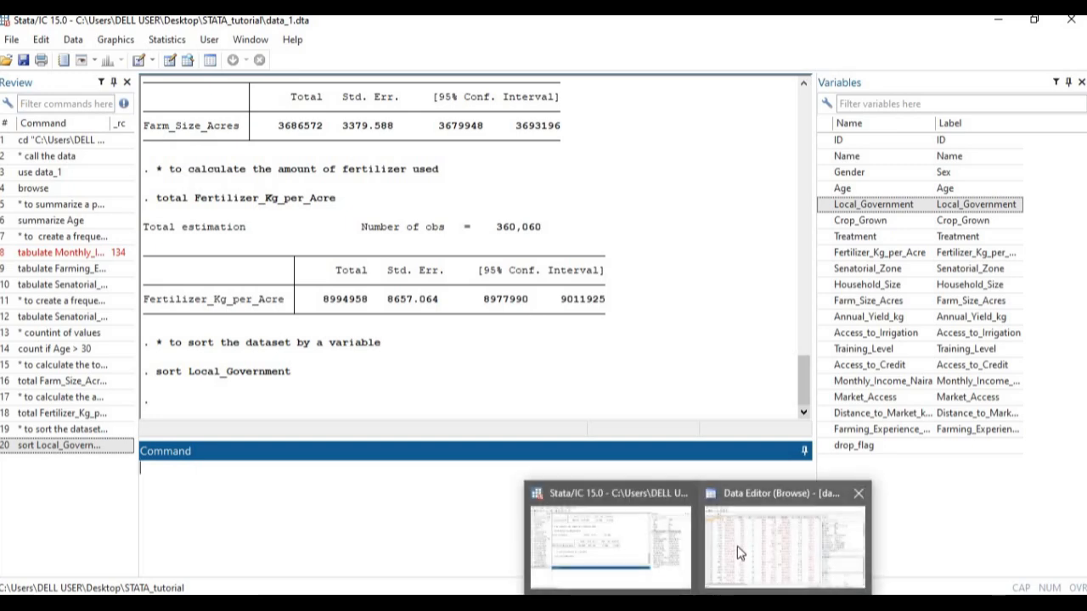
# Examine the order of the Local_Government column across the rows in the Data Editor and return to the main Stata window
pyautogui.click(738, 553)
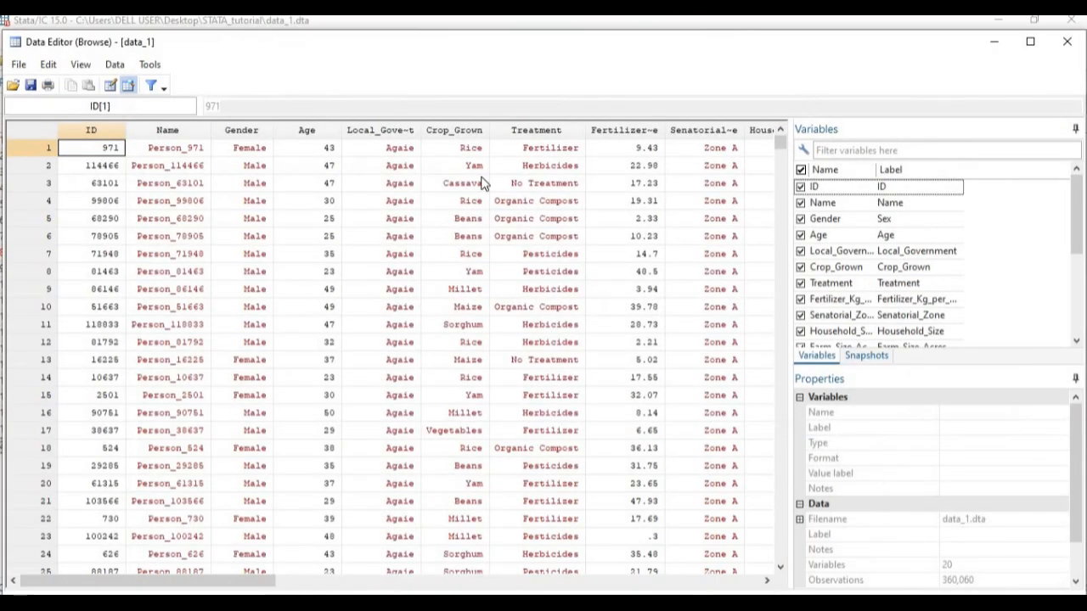
pyautogui.click(395, 132)
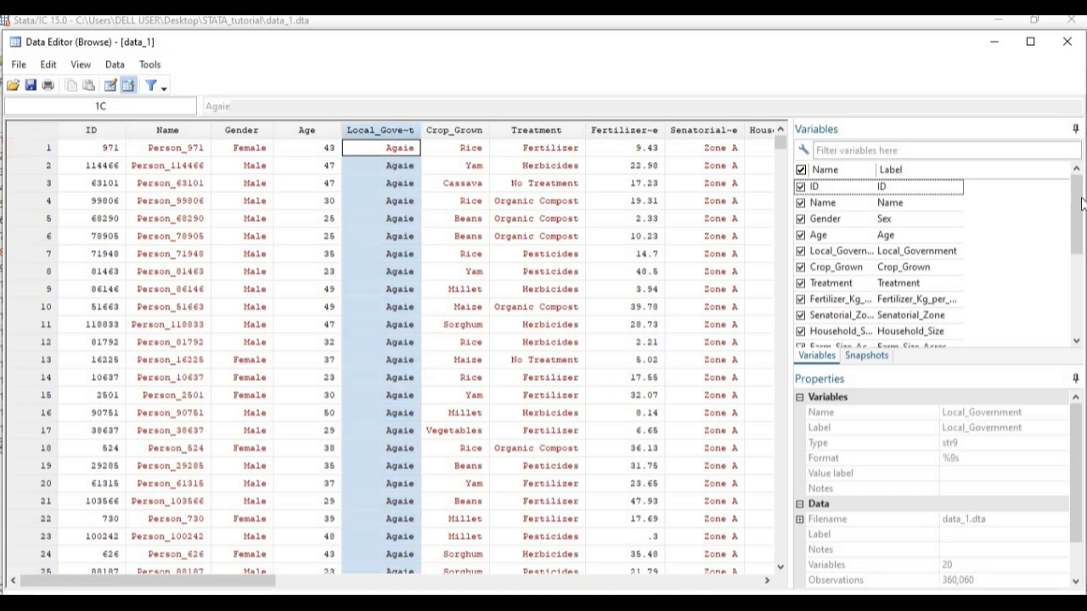
pyautogui.scroll(-1, 1078, 207)
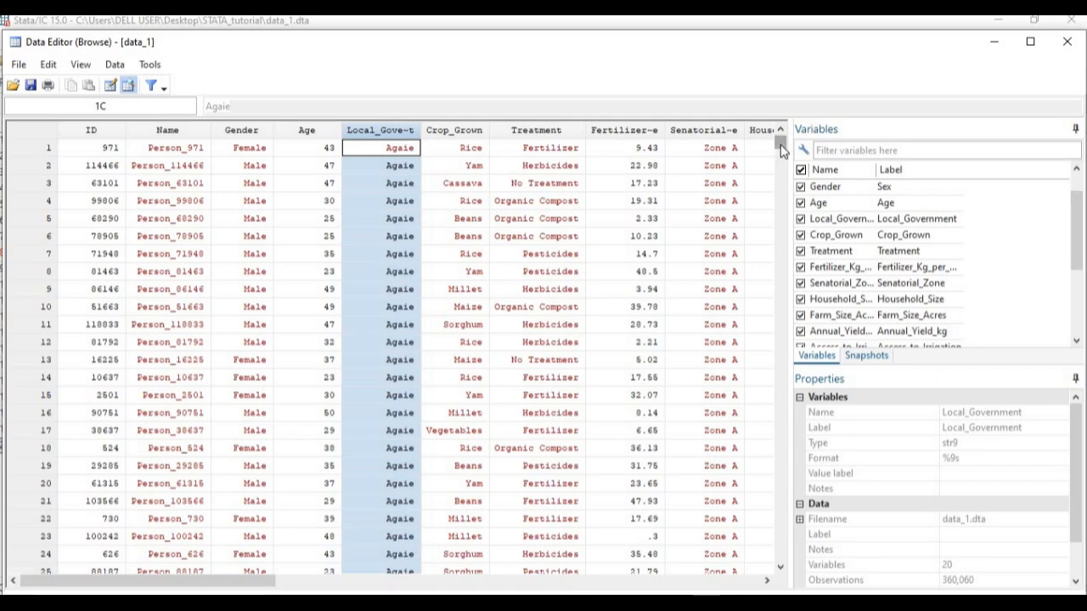
pyautogui.moveTo(778, 143); pyautogui.dragTo(778, 212)
pyautogui.moveTo(778, 152); pyautogui.dragTo(777, 140)
pyautogui.moveTo(700, 594)
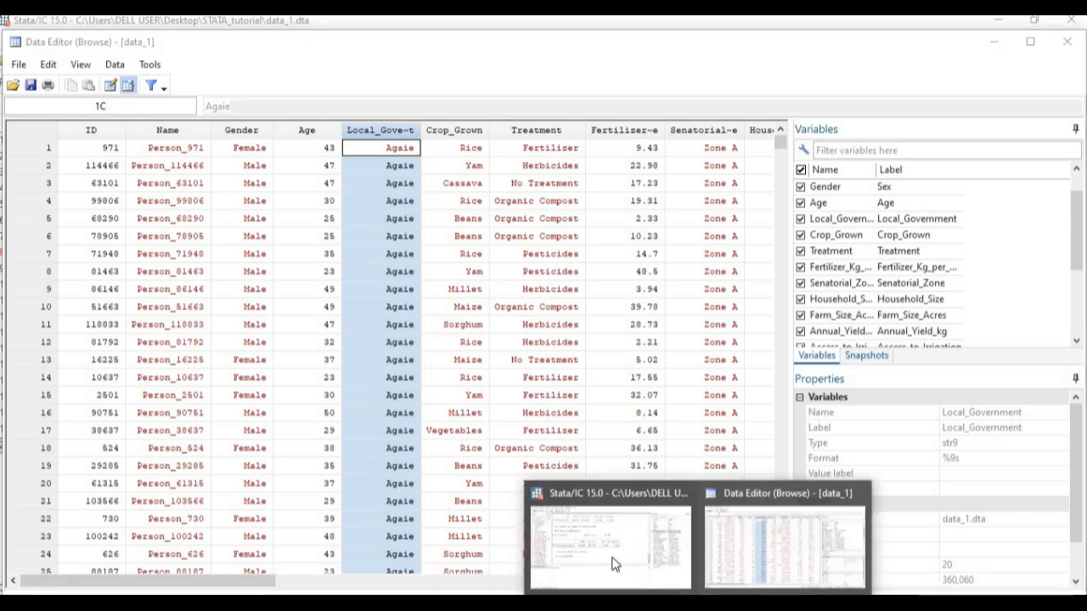
pyautogui.click(613, 557)
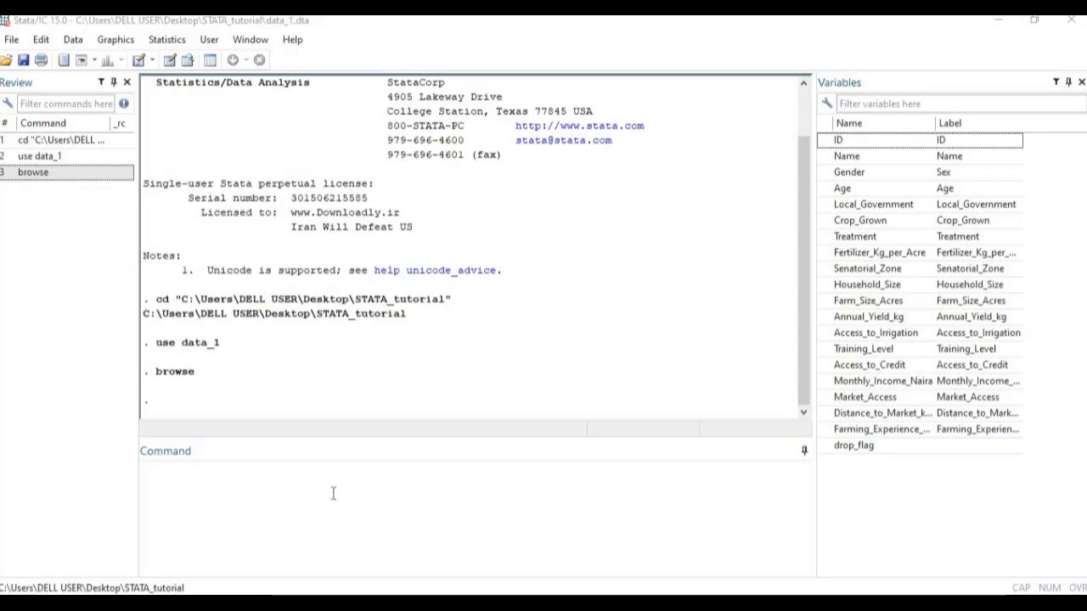
# Under the comment "* to perform a grouped summarization", sort by Senatorial_Zone and run by Senatorial_Zone: summarize Monthly_Income_Naira
pyautogui.click(333, 494)
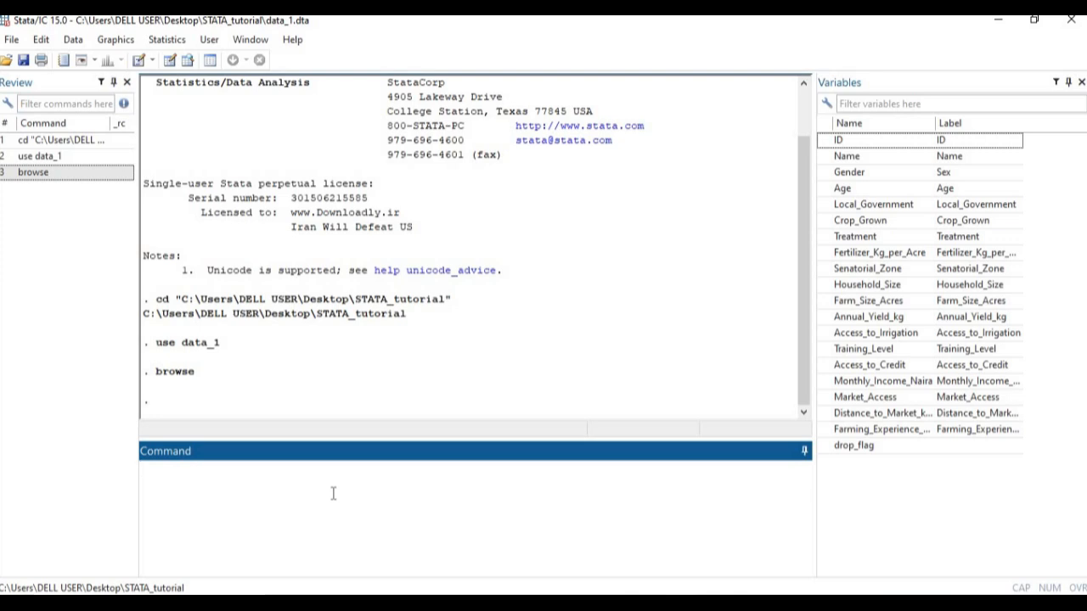
pyautogui.write('* to perform a grouped ')
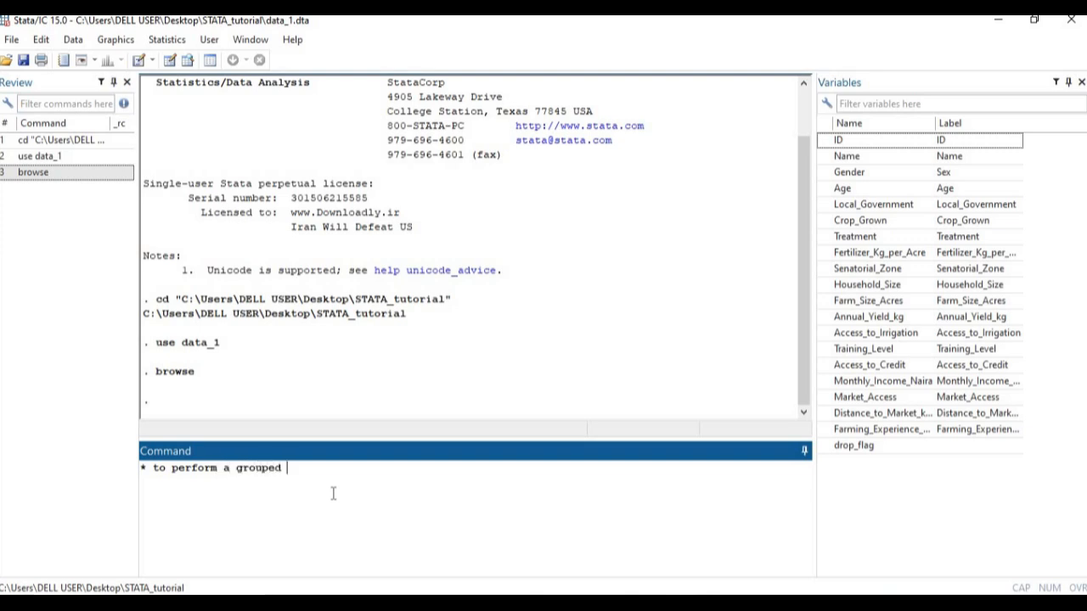
pyautogui.write('summarization')
pyautogui.write('sort Senatorial_Zone by Senatorial_Zone: summarize Monthly_Income_Naira')
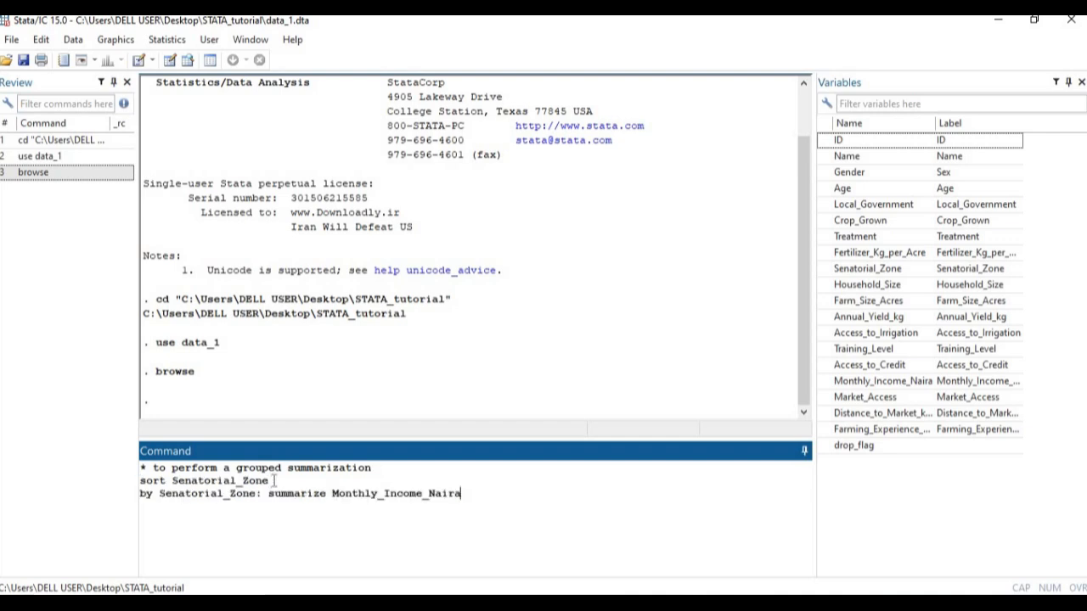
pyautogui.moveTo(270, 480); pyautogui.dragTo(136, 482)
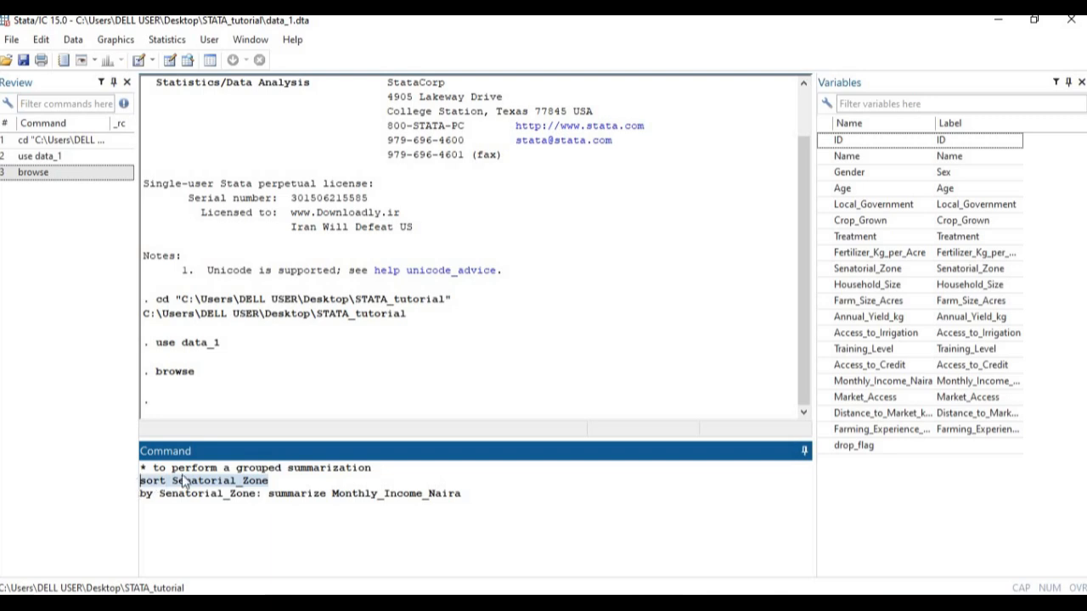
pyautogui.click(408, 510)
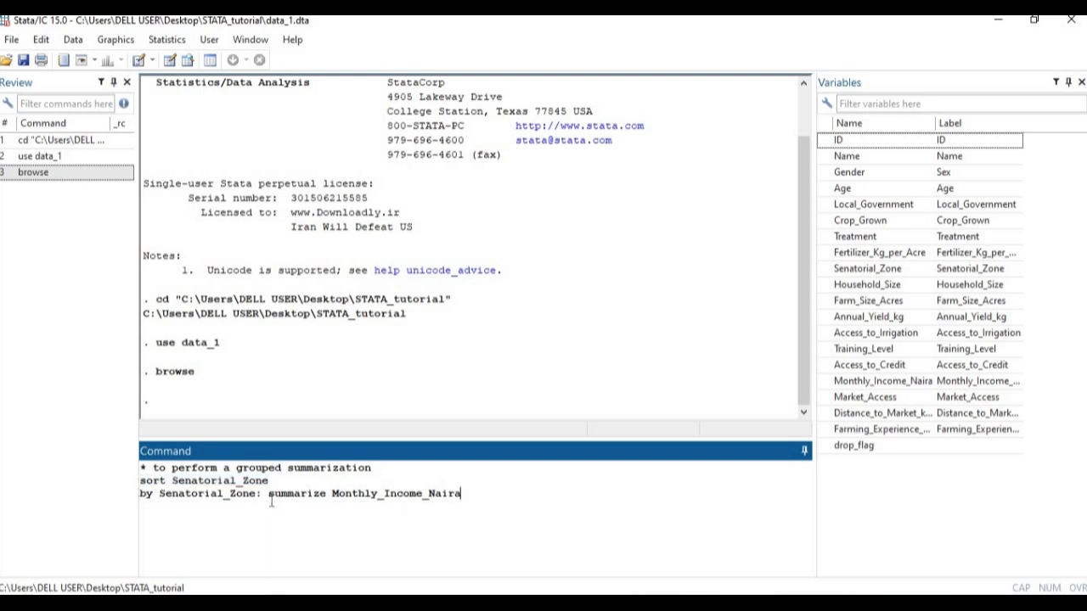
pyautogui.keyDown('shift'); pyautogui.click(141, 497); pyautogui.keyUp('shift')
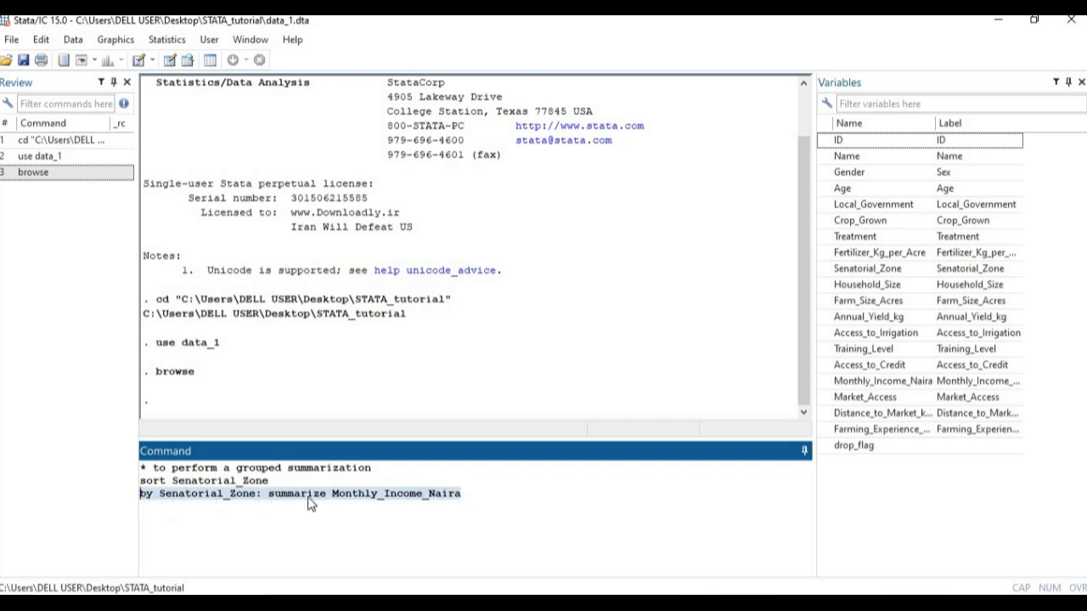
pyautogui.click(479, 490)
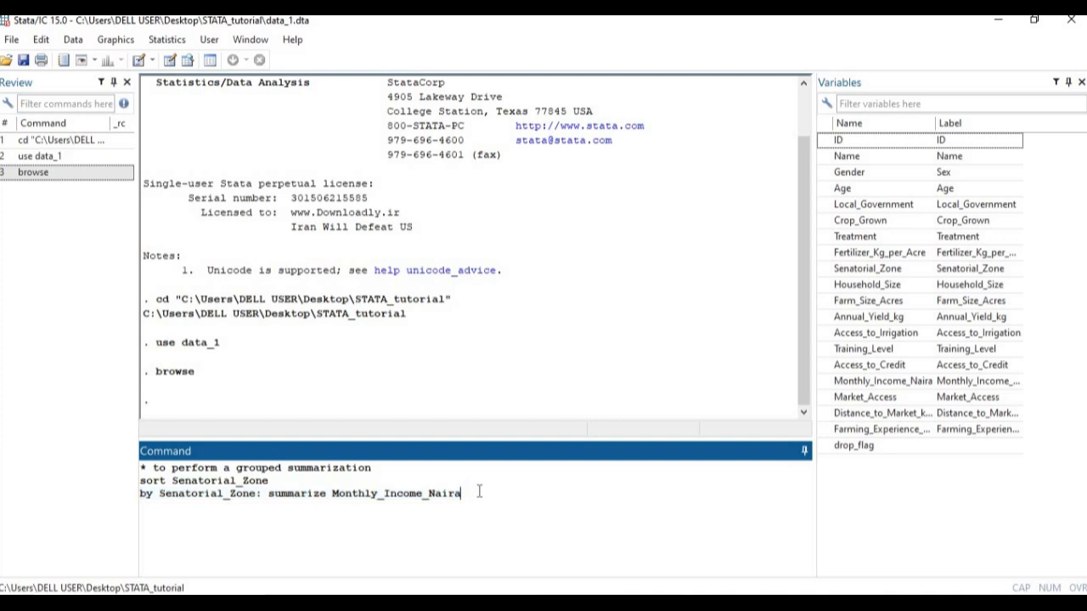
pyautogui.press('Return')
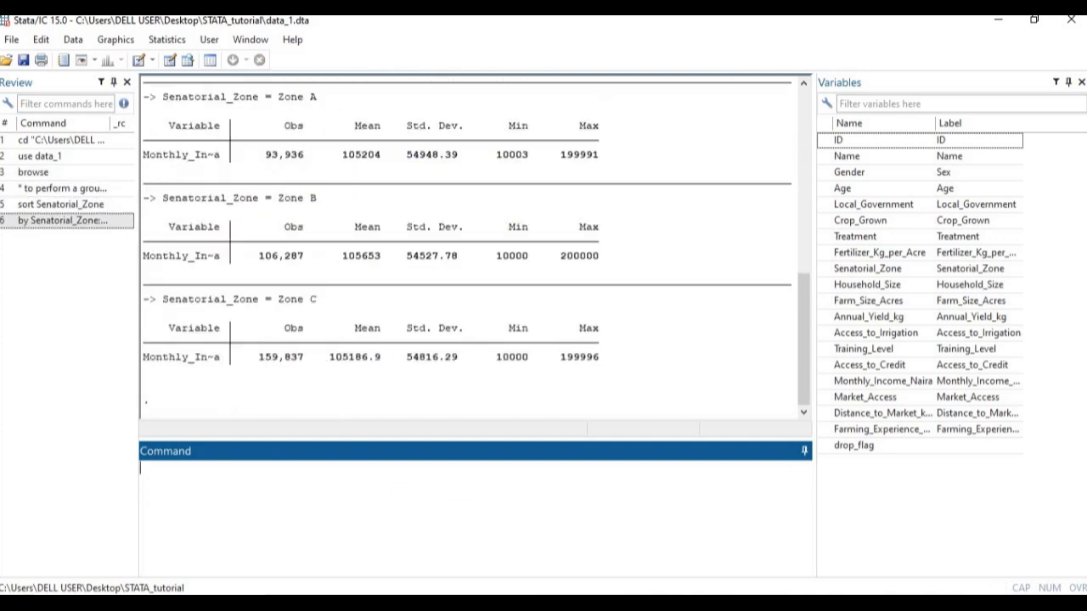
# Check the order of the Senatorial_Zone column in the Data Editor and return to the main Stata window
pyautogui.click(772, 538)
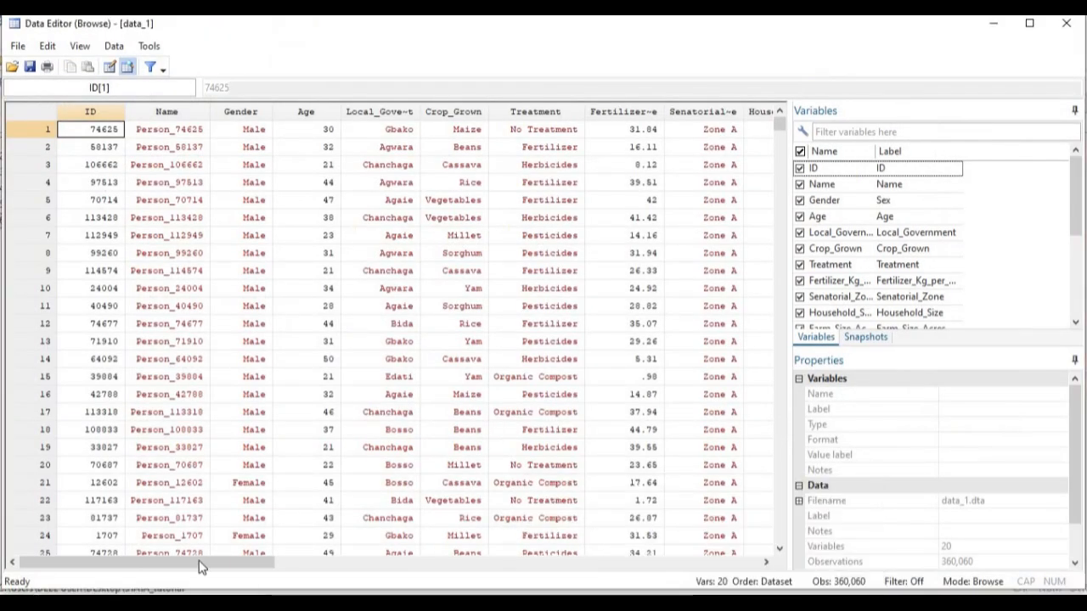
pyautogui.moveTo(201, 567); pyautogui.dragTo(323, 388)
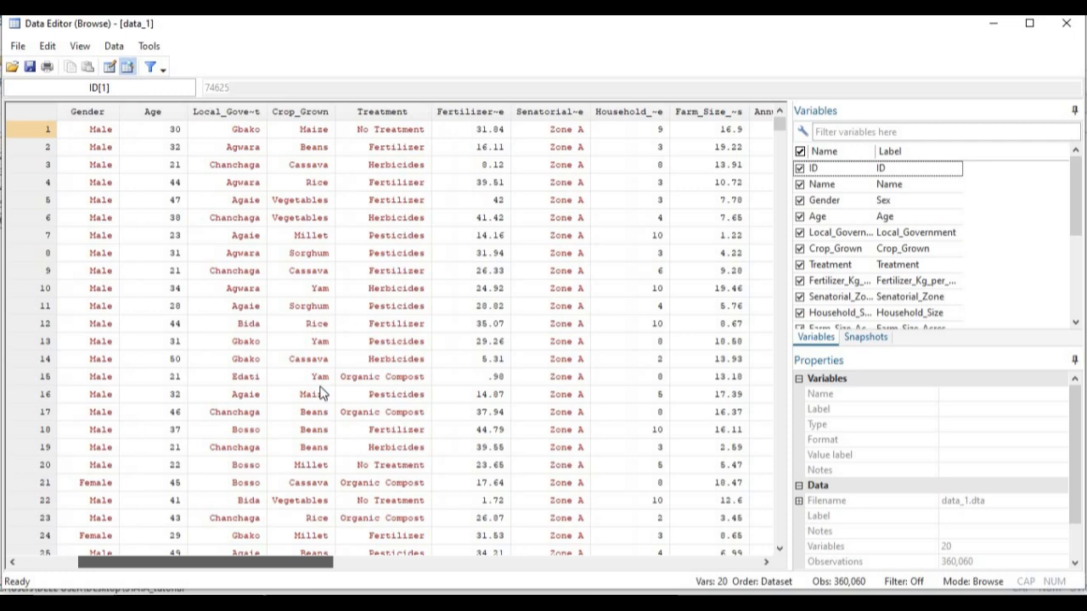
pyautogui.click(541, 111)
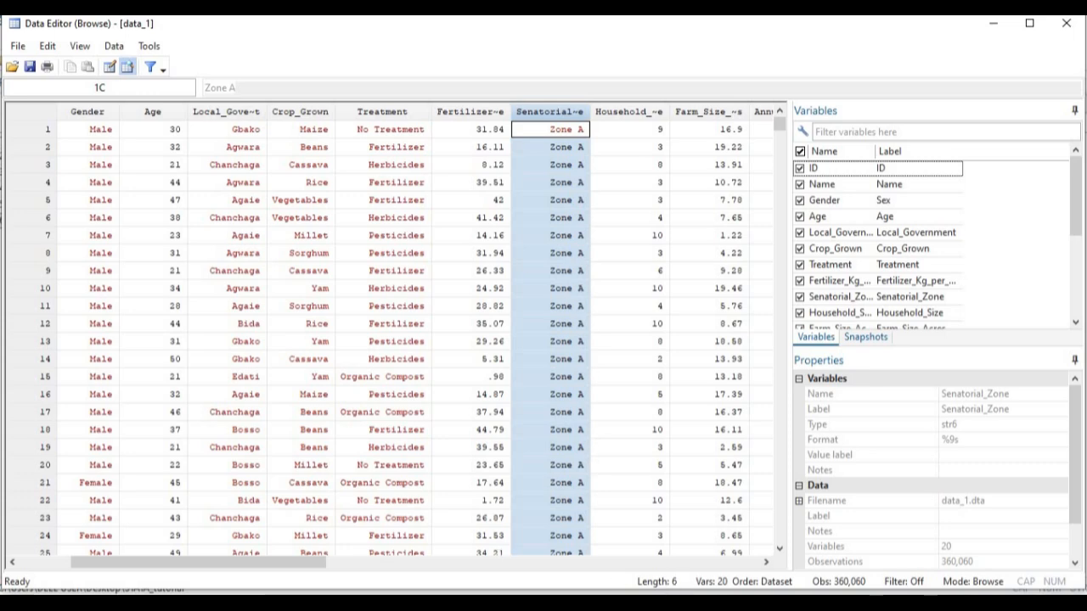
pyautogui.moveTo(700, 604)
pyautogui.click(634, 553)
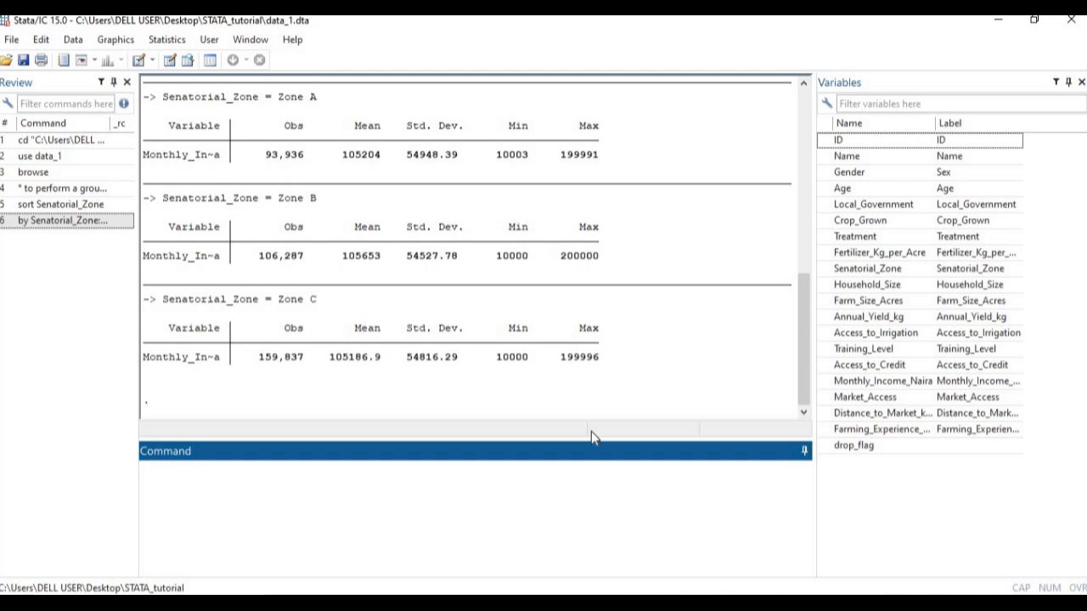
# Write the comment "* summarize Age, farming experience, and household size by senatorial zone" and start a new command line below it
pyautogui.write('* summarize Age, farming')
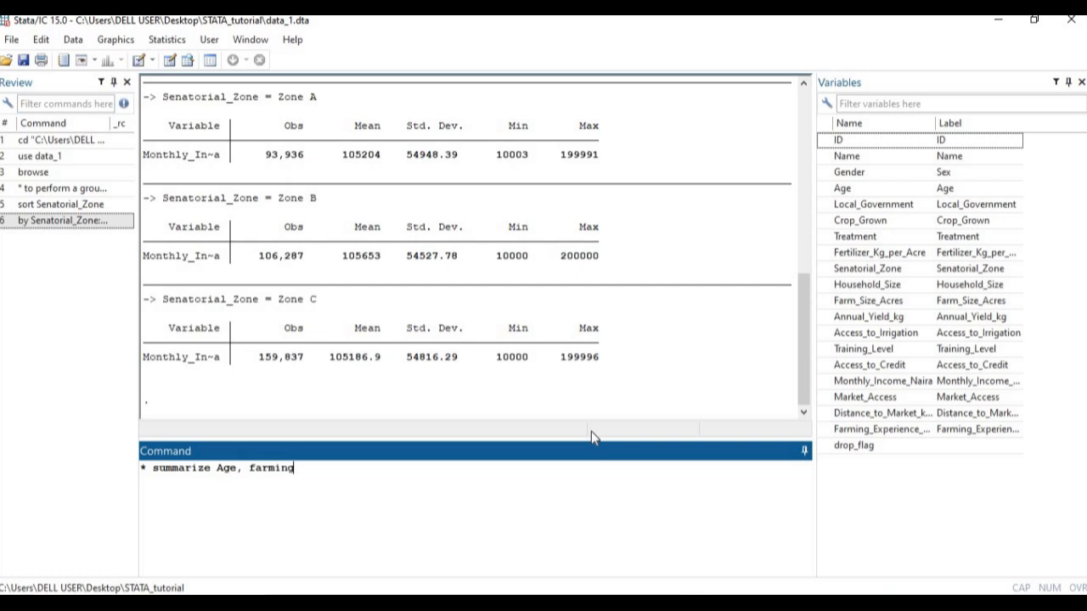
pyautogui.write(' experience, and ho')
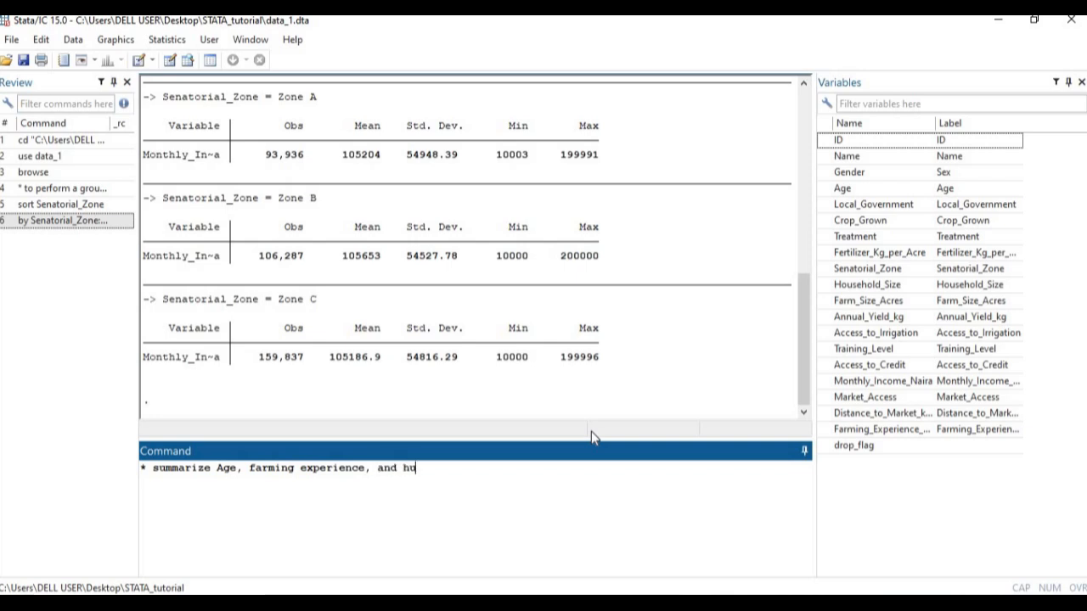
pyautogui.press('BackSpace')
pyautogui.write('ousehold size by senat')
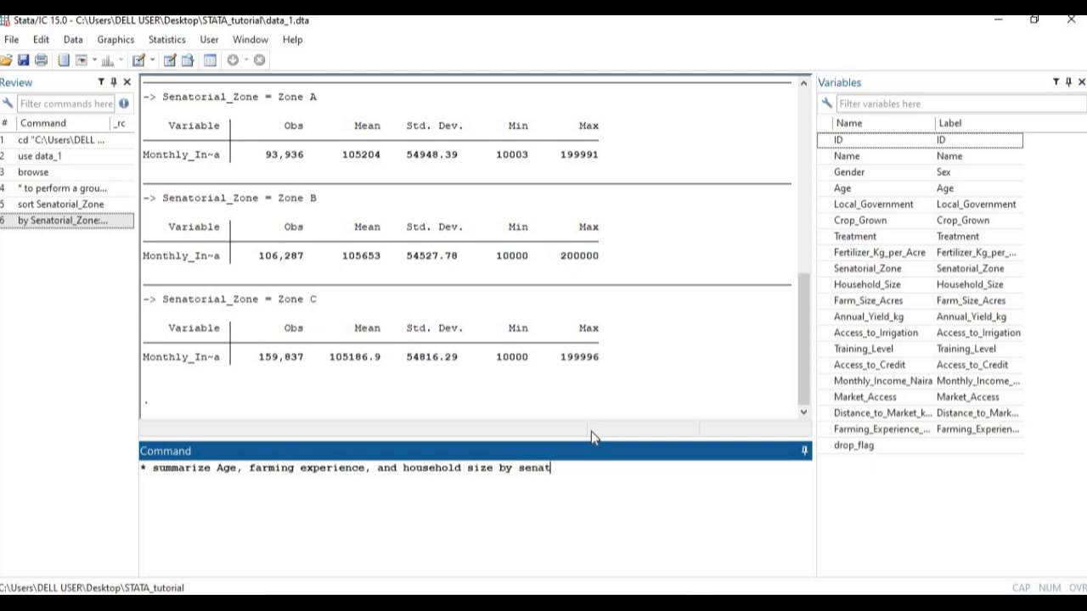
pyautogui.write('orial zon')
pyautogui.press('BackSpace')
pyautogui.write('ne')
pyautogui.hotkey('shift', 'Return')
# Begin the grouped command below the comment as by Senatorial_Zone: summarize Age
pyautogui.write('by')
pyautogui.doubleClick(875, 268)
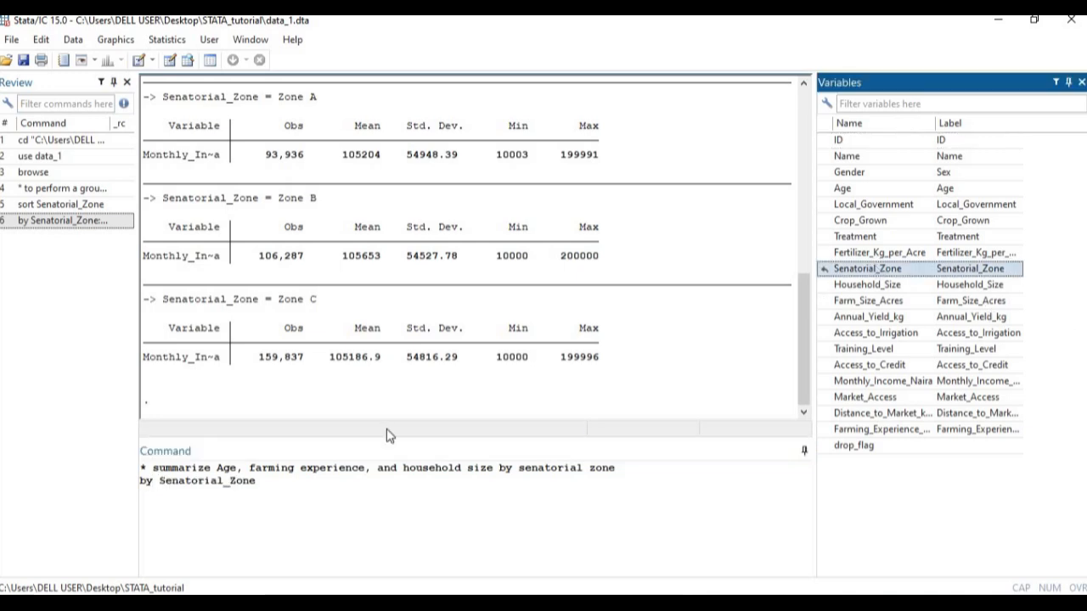
pyautogui.click(264, 481)
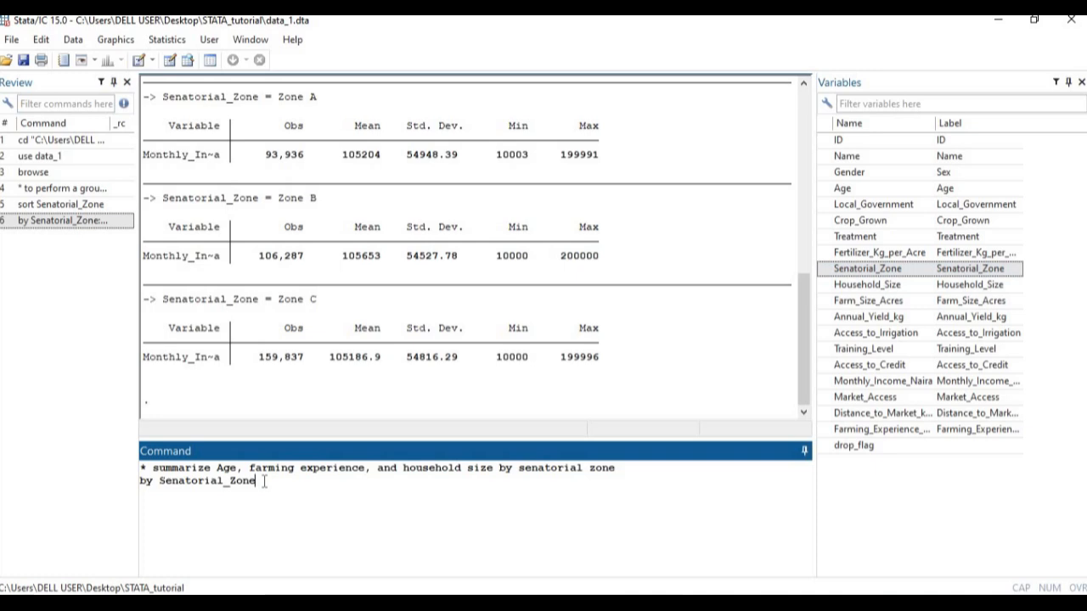
pyautogui.write(': summarize')
pyautogui.click(846, 190)
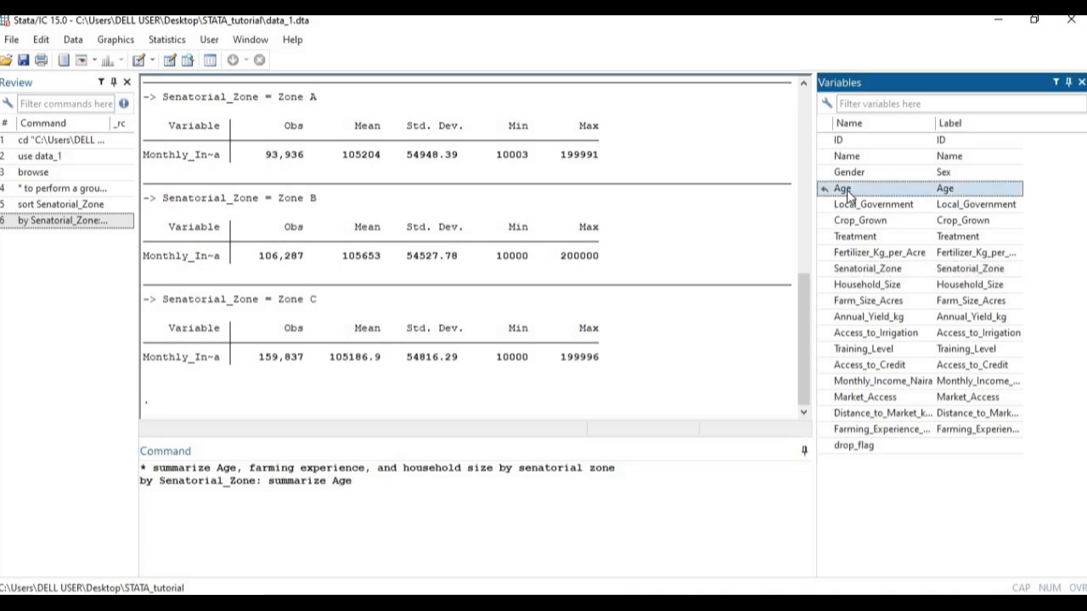
pyautogui.click(371, 480)
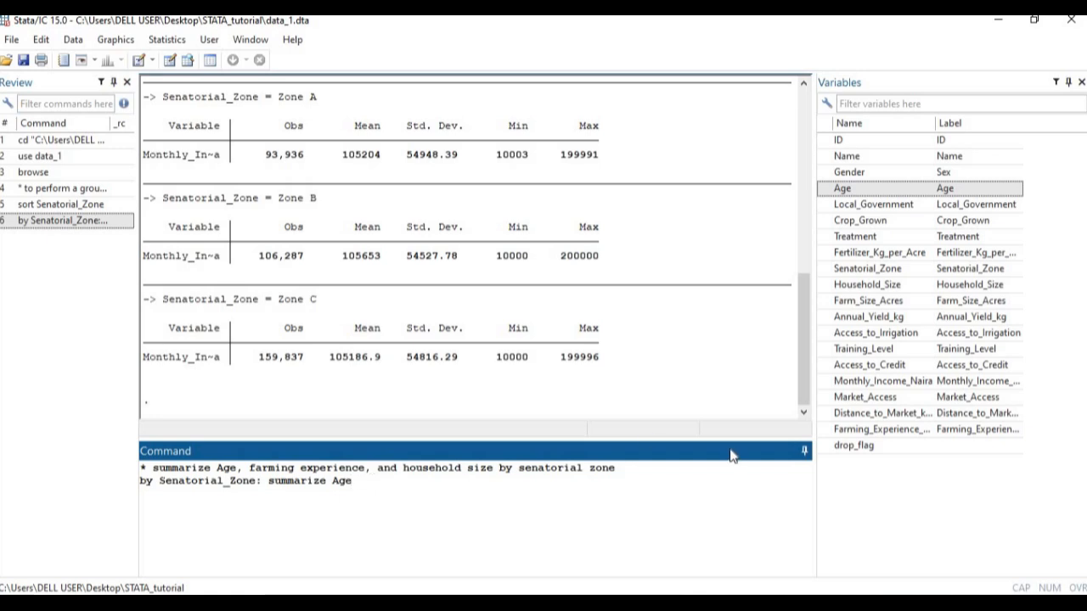
# Add Farming_Experience_years and Household_Size to the grouped summarize command, run it and review the statistics for each zone
pyautogui.doubleClick(882, 428)
pyautogui.click(606, 481)
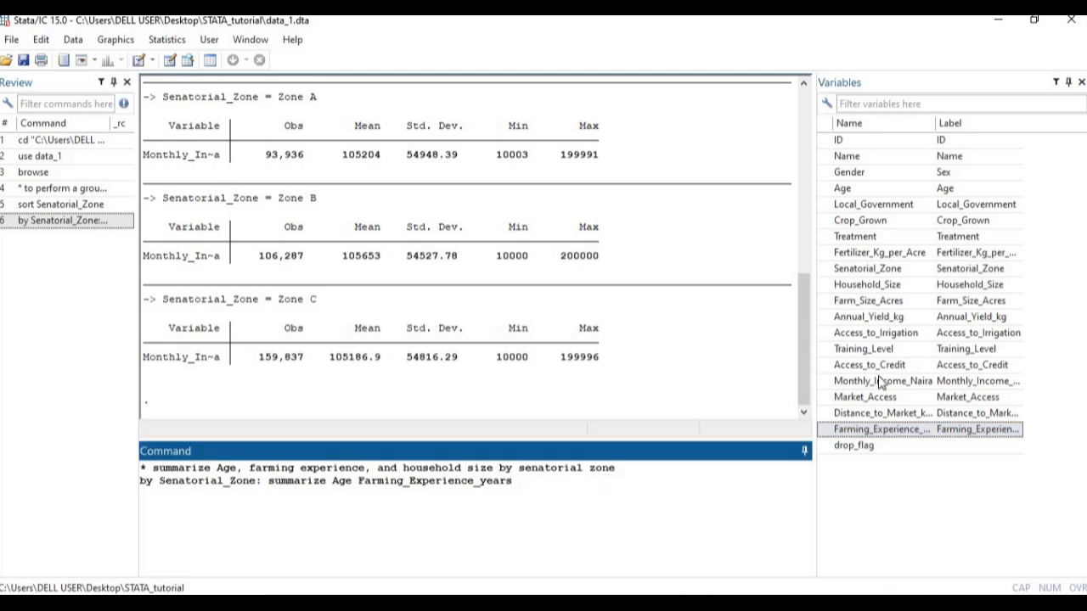
pyautogui.doubleClick(868, 285)
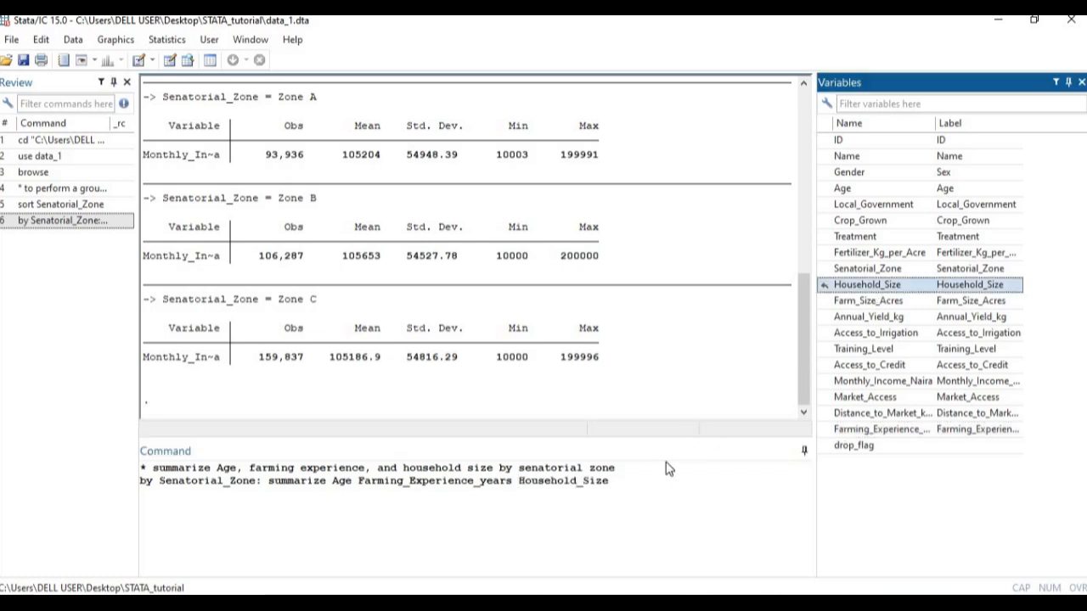
pyautogui.click(657, 484)
pyautogui.press('Return')
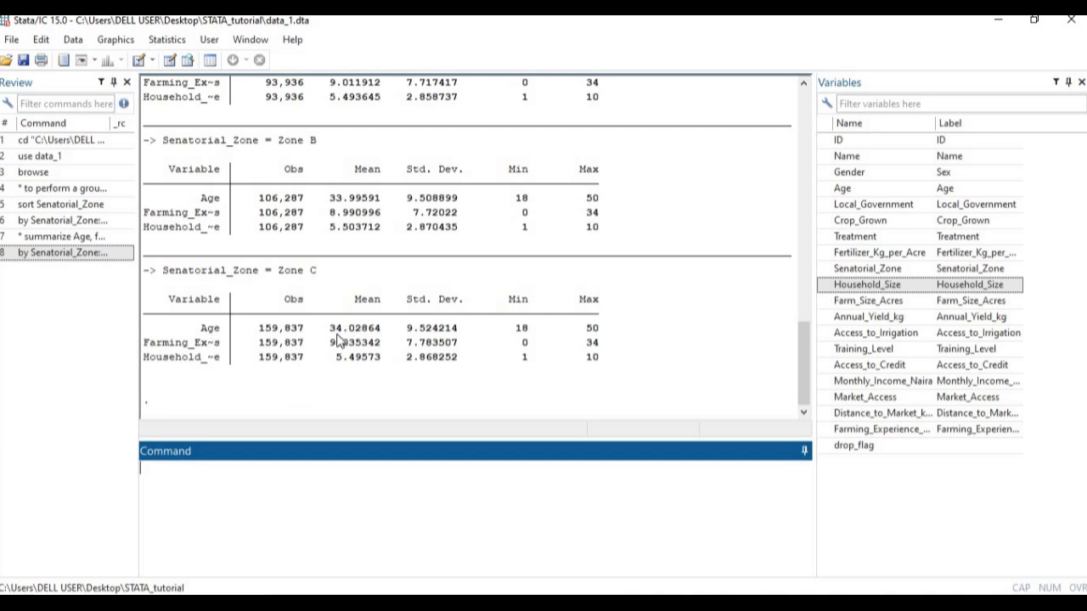
pyautogui.click(803, 85)
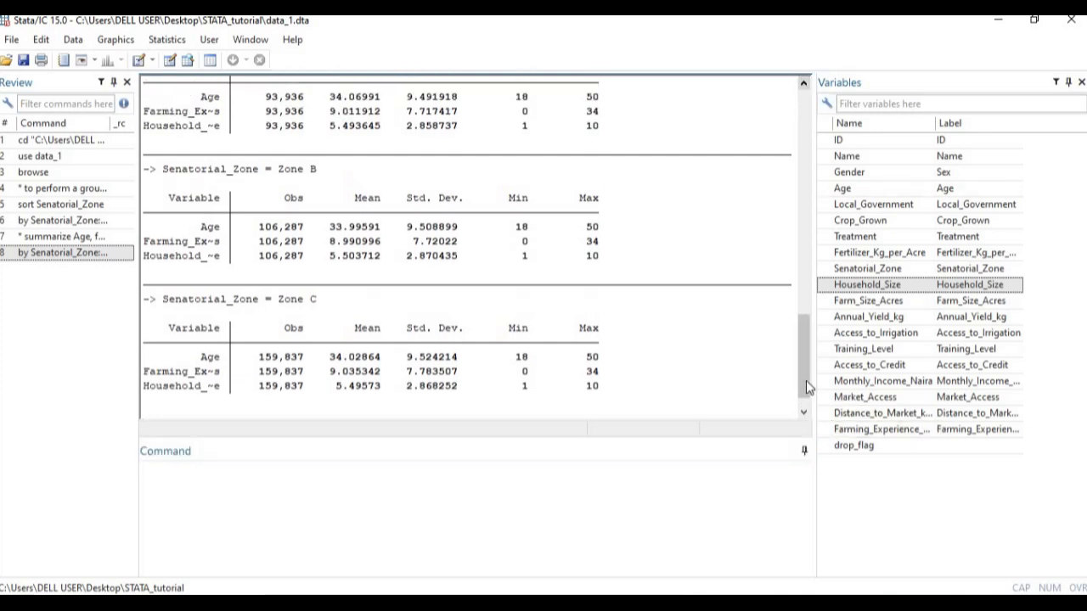
pyautogui.scroll(1, 803, 381)
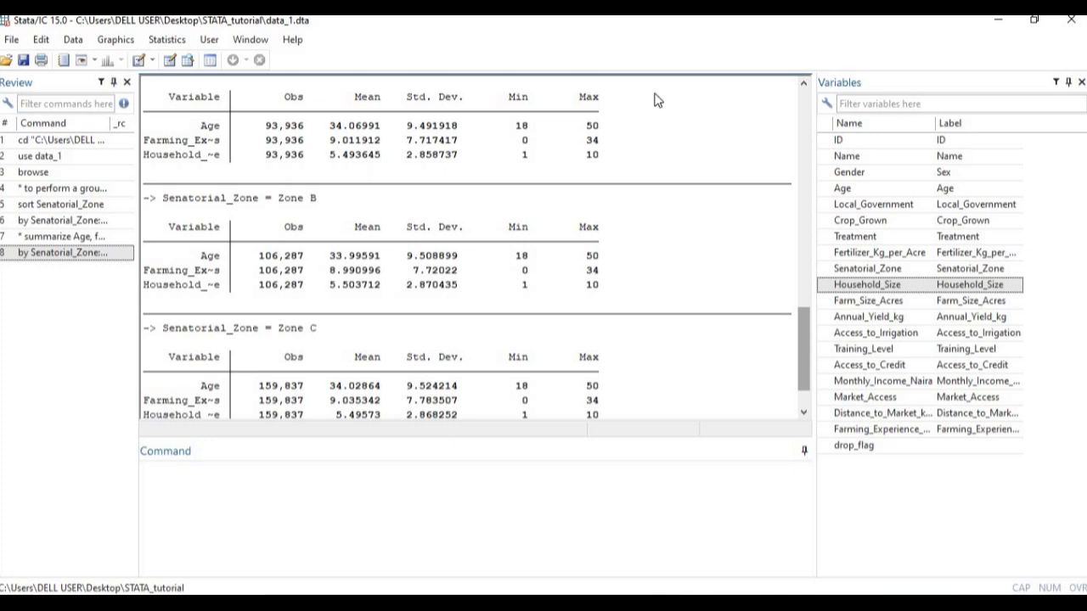
pyautogui.click(803, 84)
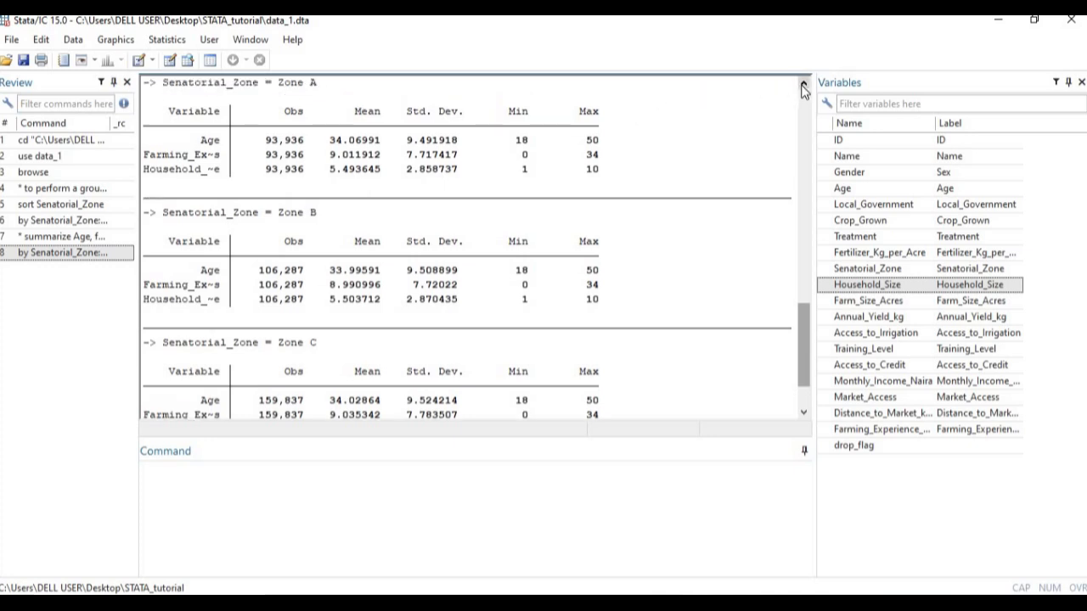
pyautogui.click(803, 84)
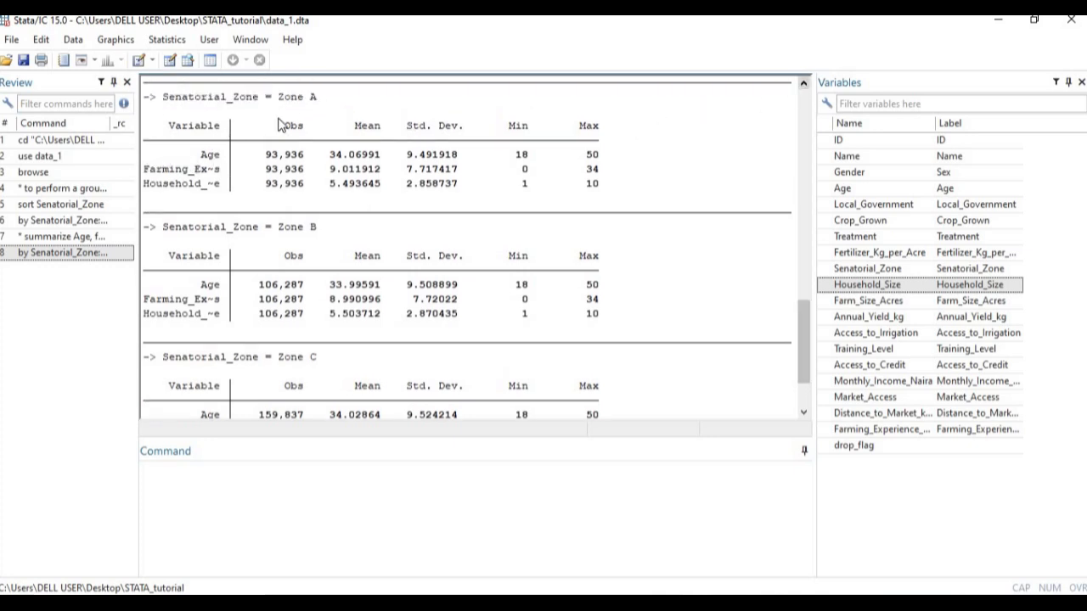